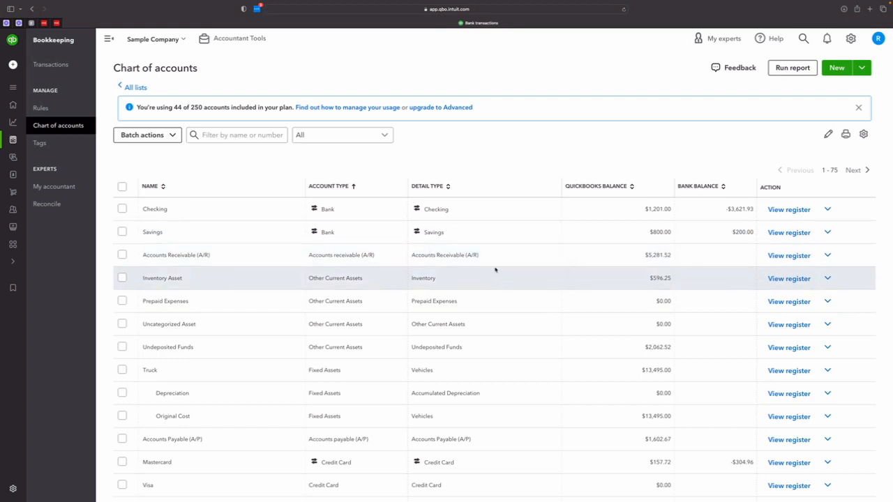
- Make the Prepaid Expenses account inactive in the chart of accounts
{"action": "scroll", "coordinate": [477, 275], "scroll_direction": "down", "scroll_amount": 1}
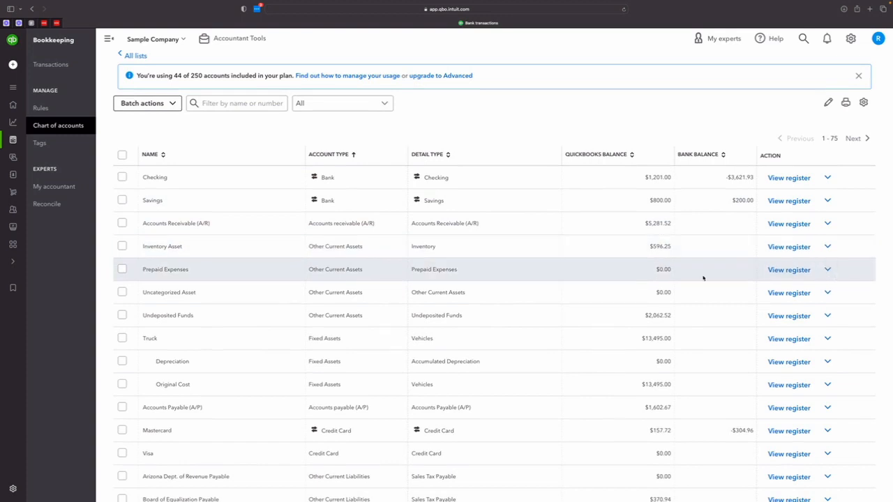
{"action": "scroll", "coordinate": [704, 278], "scroll_direction": "down", "scroll_amount": 1}
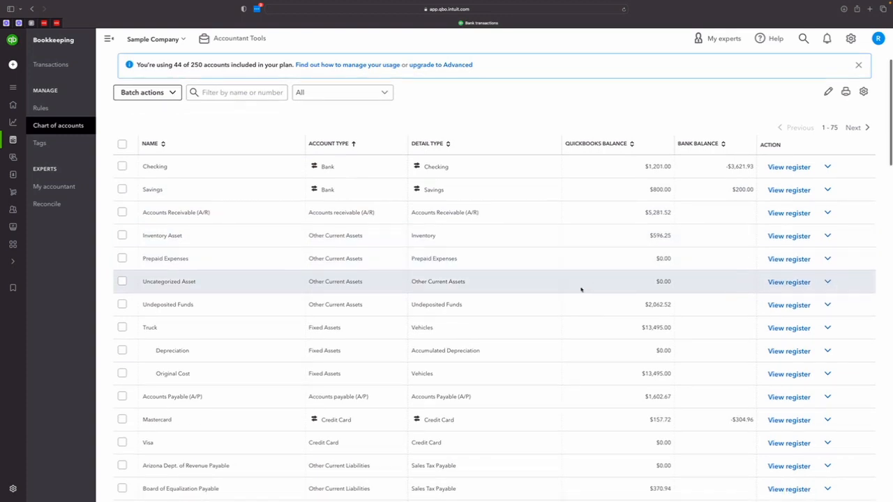
{"action": "left_click", "coordinate": [828, 260]}
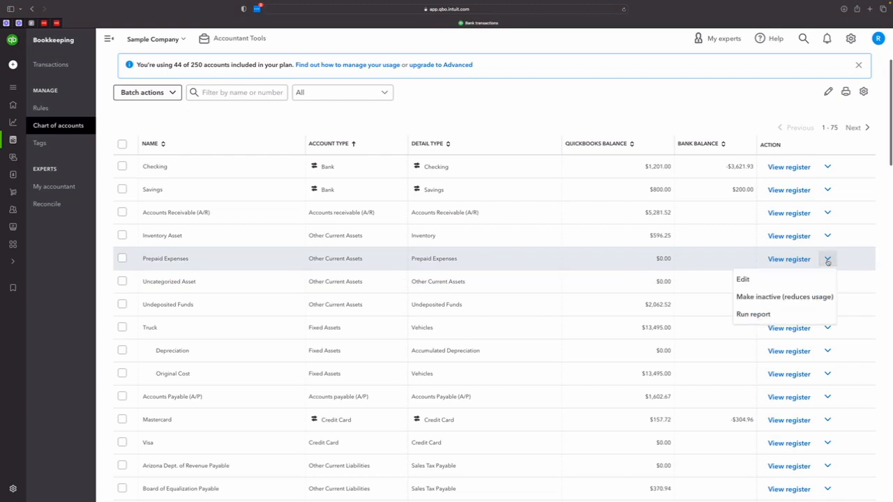
{"action": "left_click", "coordinate": [764, 296]}
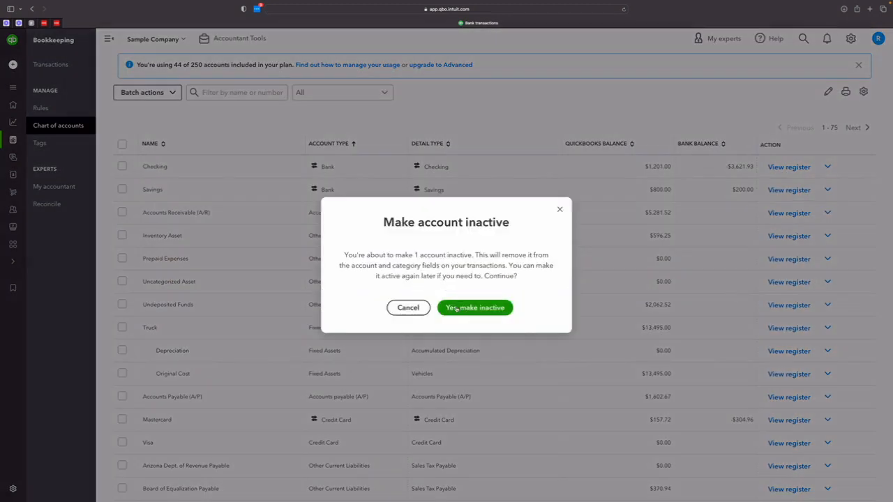
{"action": "left_click", "coordinate": [456, 308]}
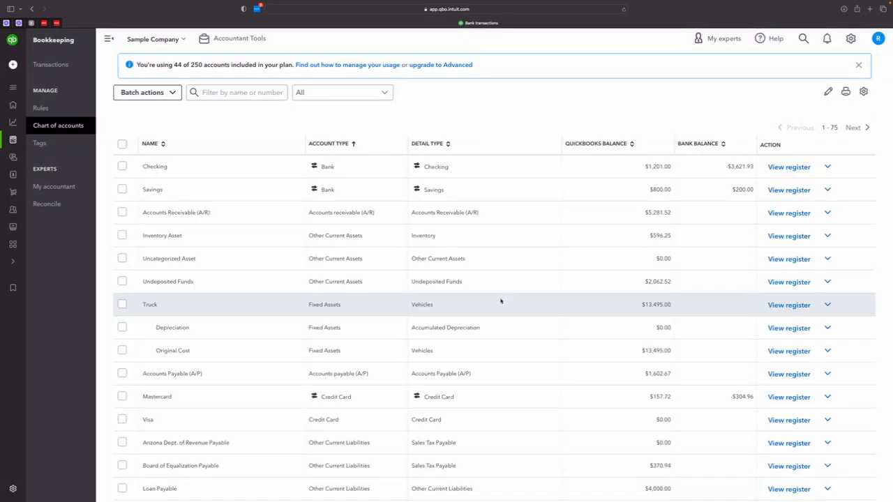
- Make the Sprinklers and Drip Systems income account, under Job Materials, inactive
{"action": "scroll", "coordinate": [613, 281], "scroll_direction": "down", "scroll_amount": 3}
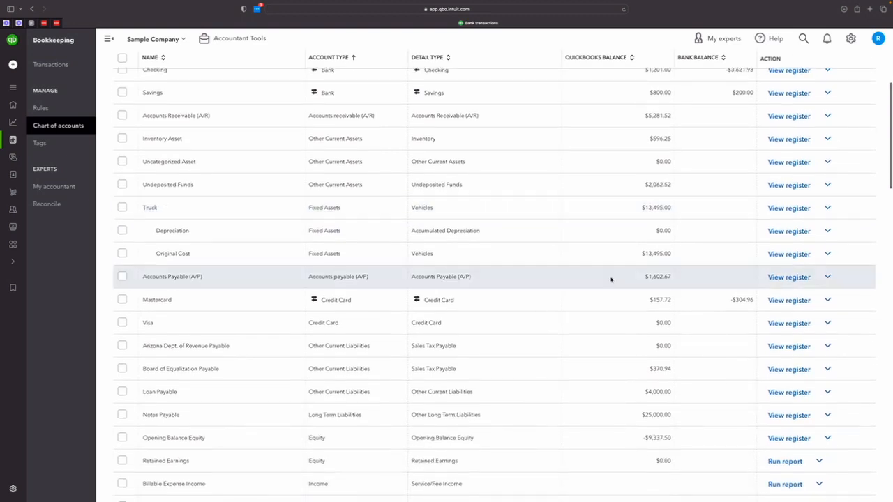
{"action": "scroll", "coordinate": [595, 314], "scroll_direction": "down", "scroll_amount": 3}
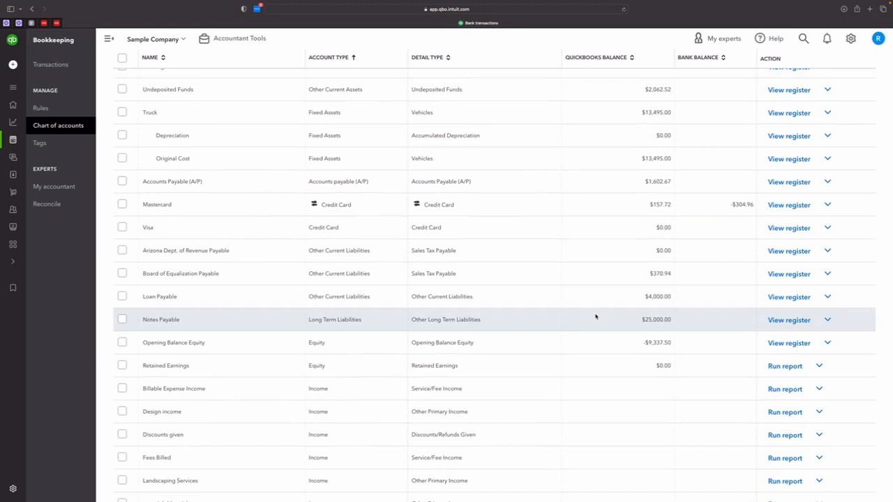
{"action": "scroll", "coordinate": [597, 316], "scroll_direction": "down", "scroll_amount": 4}
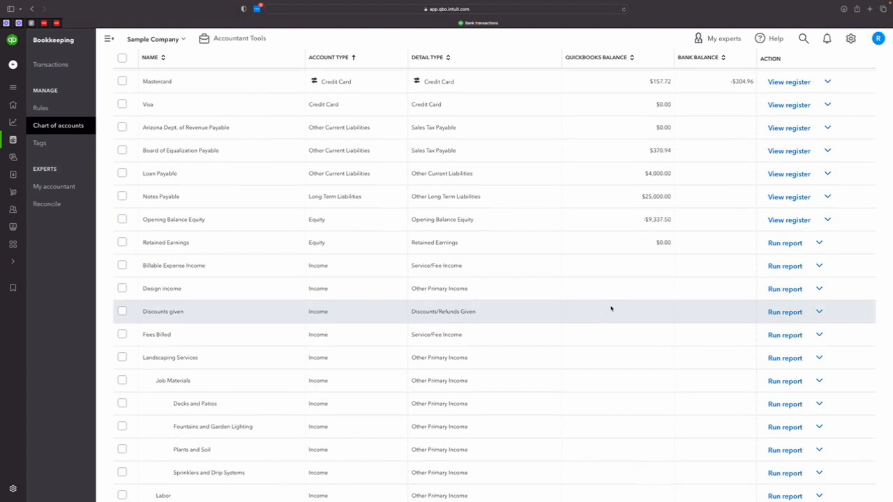
{"action": "scroll", "coordinate": [611, 309], "scroll_direction": "down", "scroll_amount": 2}
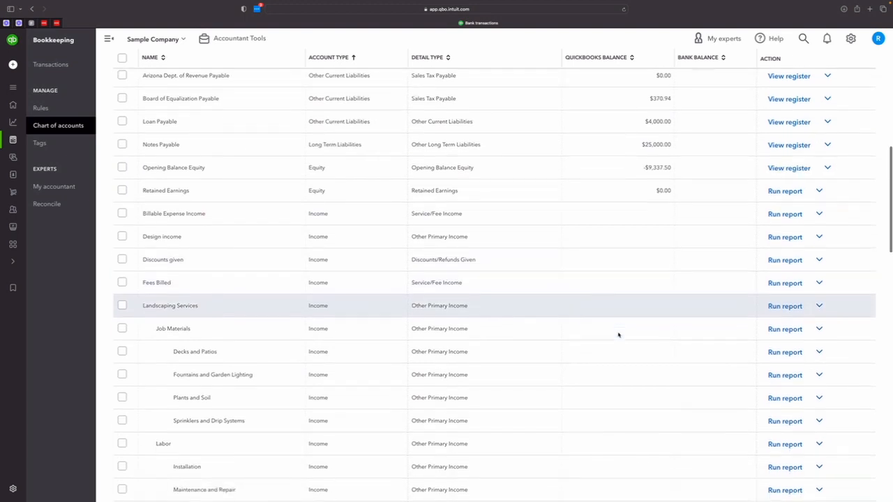
{"action": "scroll", "coordinate": [574, 365], "scroll_direction": "down", "scroll_amount": 2}
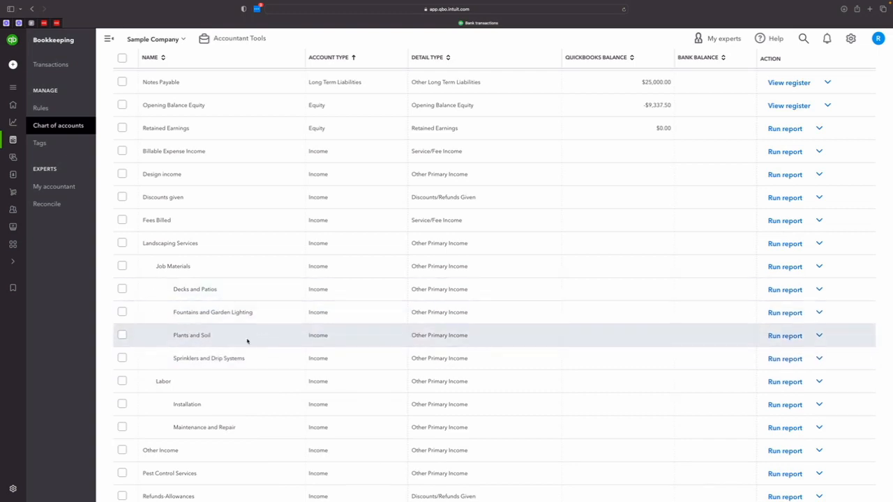
{"action": "left_click", "coordinate": [819, 359]}
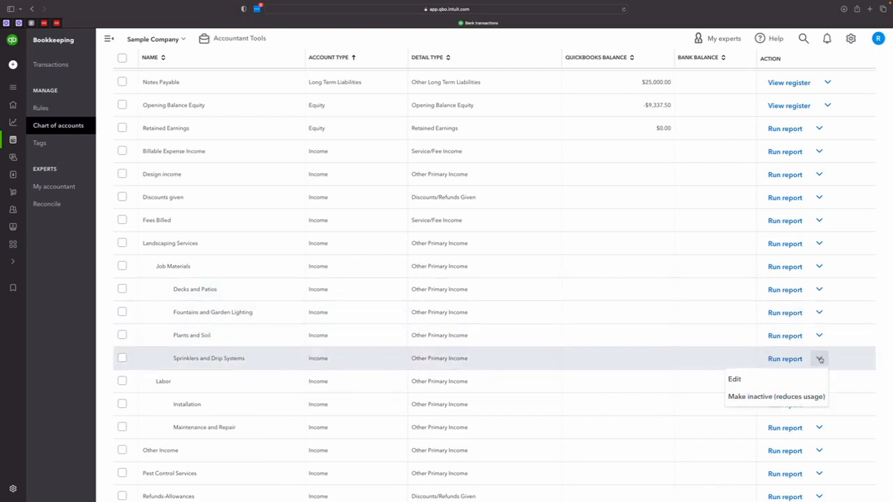
{"action": "left_click", "coordinate": [776, 396]}
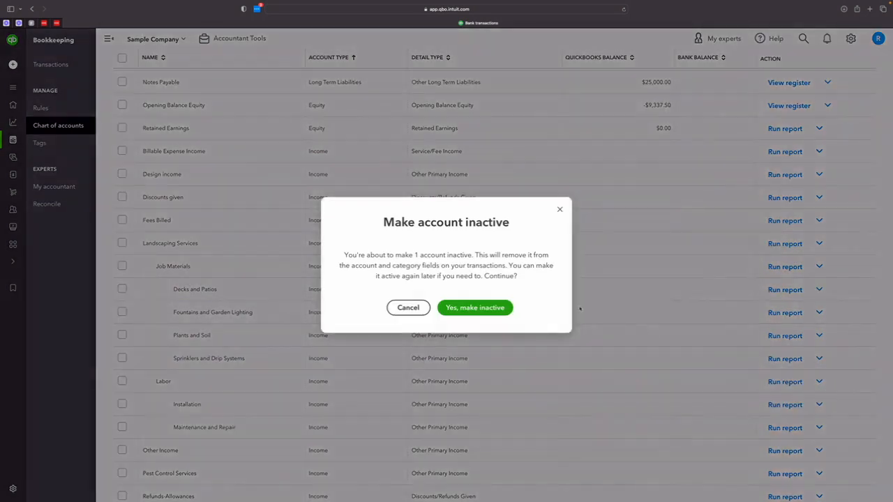
{"action": "left_click", "coordinate": [477, 299]}
{"action": "scroll", "coordinate": [576, 341], "scroll_direction": "down", "scroll_amount": 3}
{"action": "scroll", "coordinate": [575, 342], "scroll_direction": "down", "scroll_amount": 3}
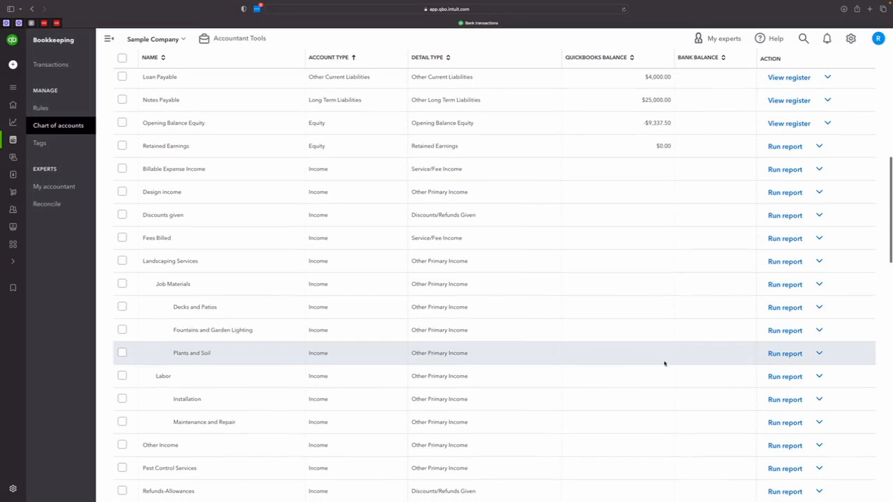
{"action": "scroll", "coordinate": [740, 390], "scroll_direction": "down", "scroll_amount": 1}
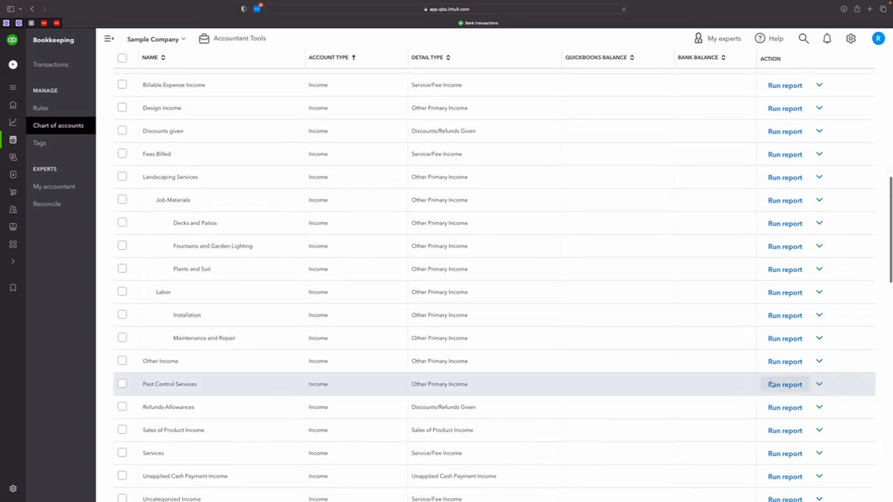
{"action": "left_click", "coordinate": [819, 362]}
{"action": "left_click", "coordinate": [780, 384]}
{"action": "left_click", "coordinate": [315, 405]}
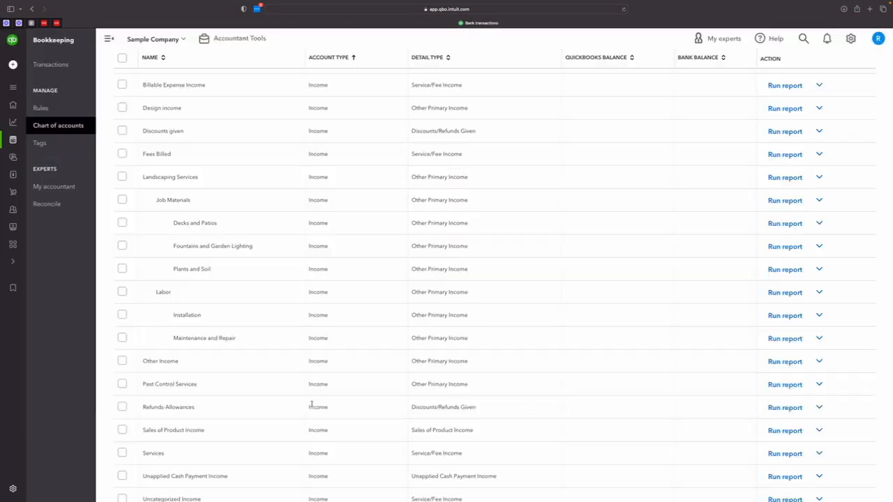
- Try to make the Other Income account inactive
{"action": "left_click", "coordinate": [820, 362]}
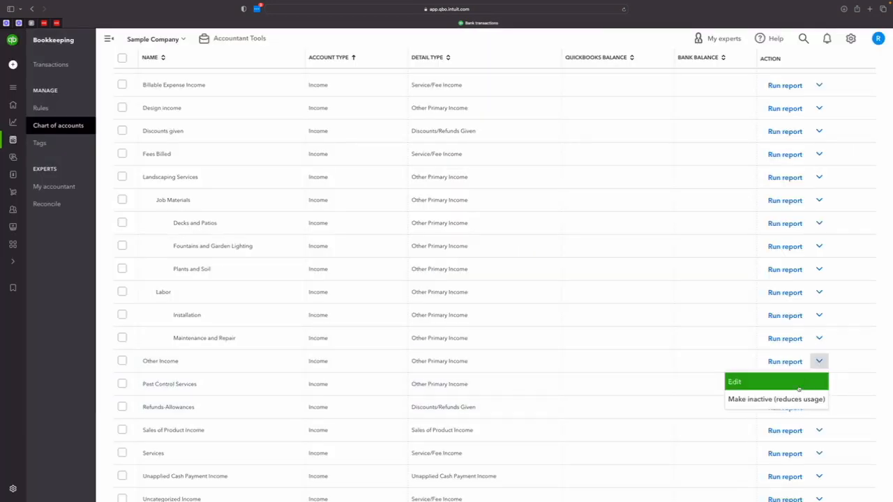
{"action": "left_click", "coordinate": [774, 398]}
{"action": "left_click", "coordinate": [447, 287]}
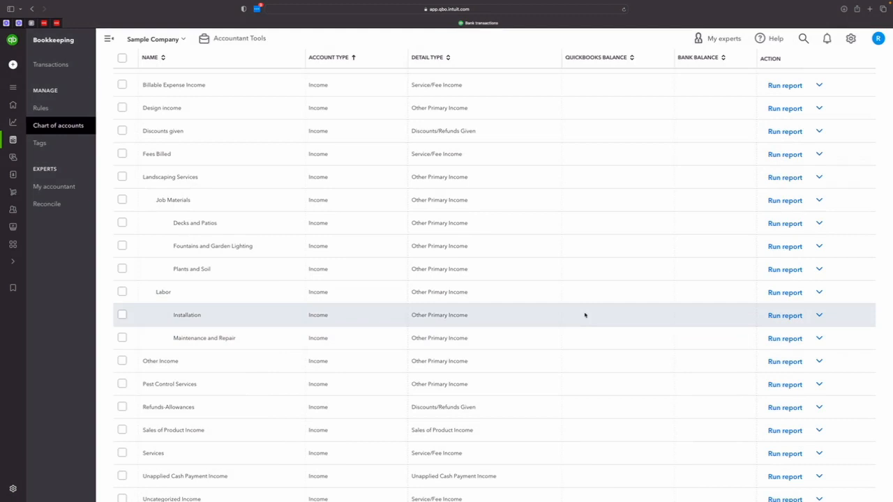
- Try to make the Undeposited Funds account inactive
{"action": "scroll", "coordinate": [585, 316], "scroll_direction": "up", "scroll_amount": 2}
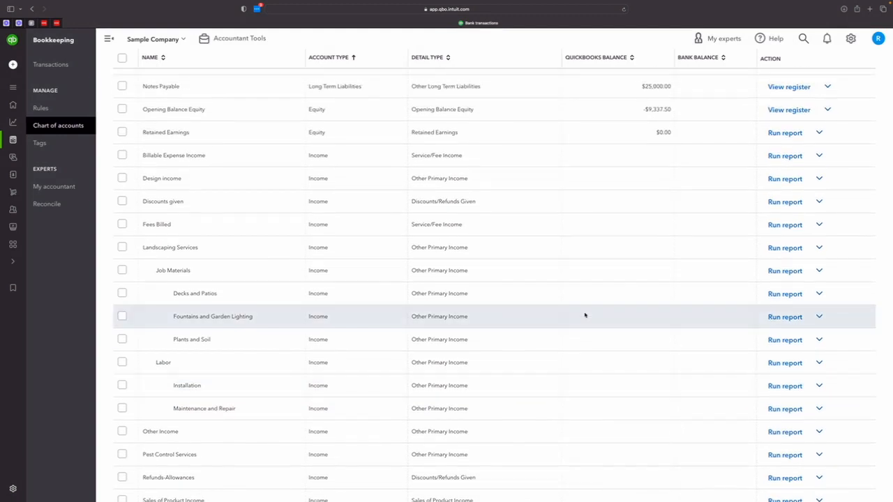
{"action": "scroll", "coordinate": [585, 315], "scroll_direction": "up", "scroll_amount": 4}
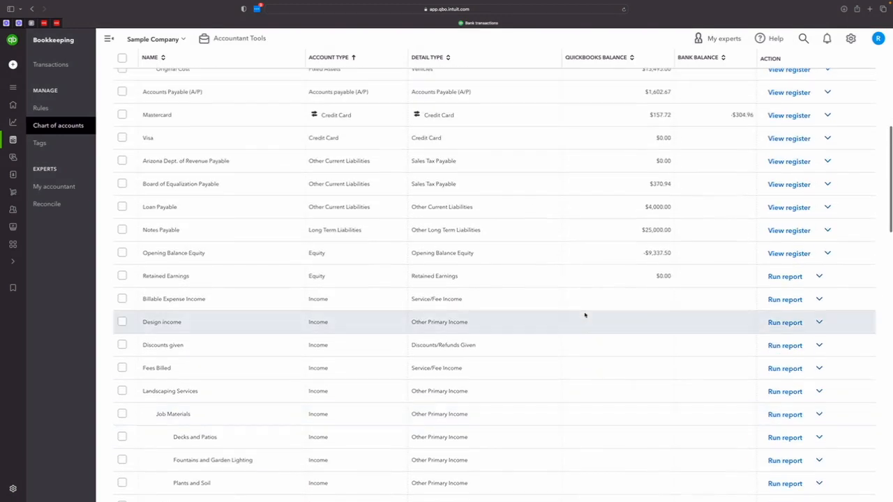
{"action": "scroll", "coordinate": [585, 316], "scroll_direction": "up", "scroll_amount": 3}
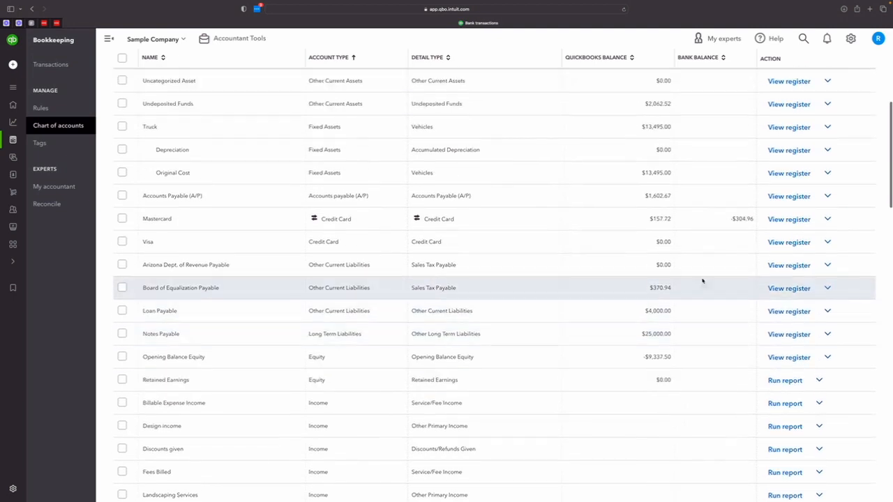
{"action": "left_click", "coordinate": [827, 196]}
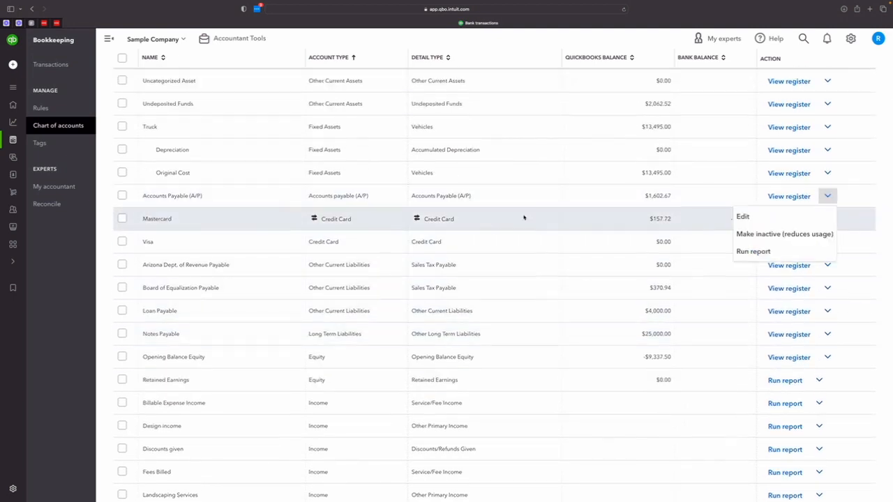
{"action": "scroll", "coordinate": [524, 218], "scroll_direction": "up", "scroll_amount": 5}
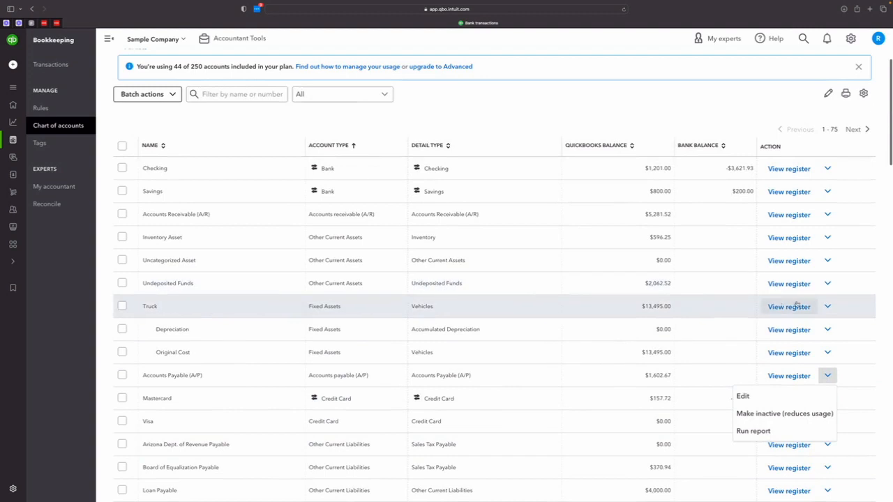
{"action": "left_click", "coordinate": [827, 284]}
{"action": "left_click", "coordinate": [781, 321]}
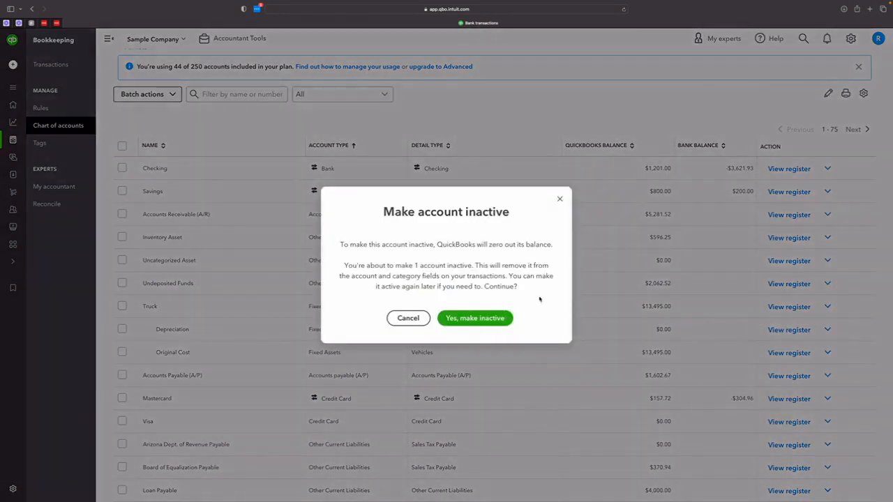
{"action": "left_click", "coordinate": [459, 318]}
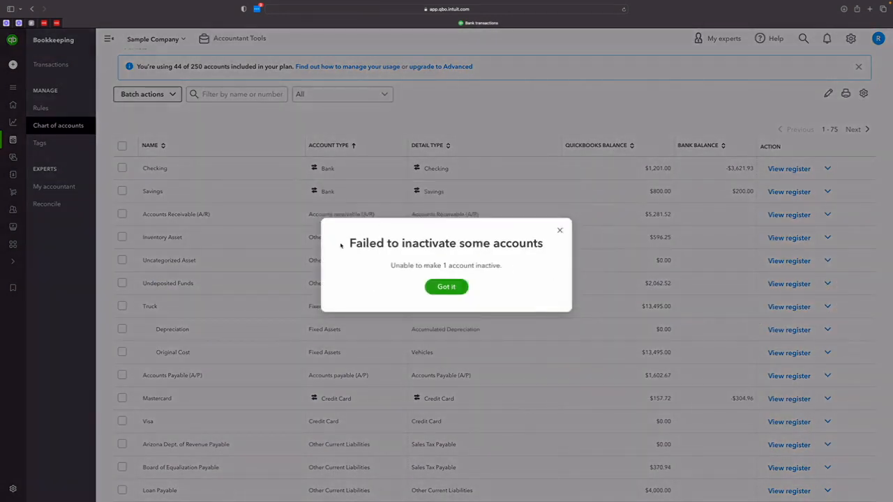
{"action": "left_click", "coordinate": [453, 286]}
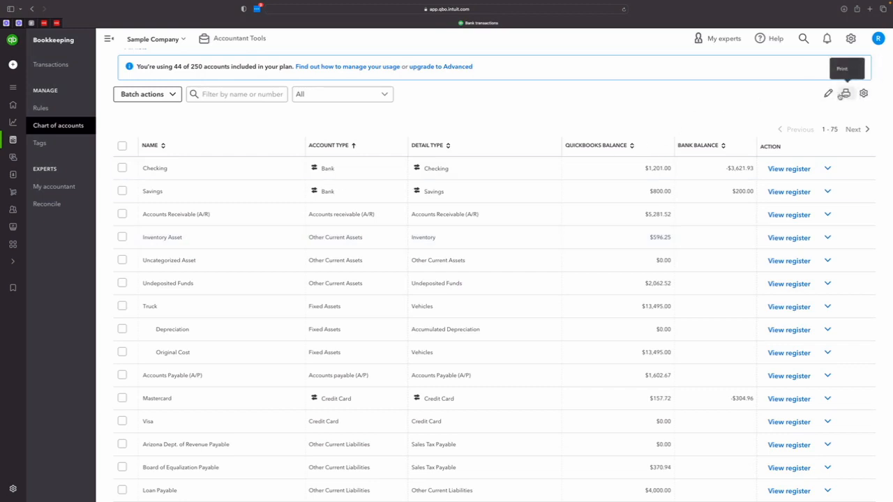
- Start an import of accounts and upload the file COA-Luxury-Landscapes-R123020 (1).xlsx from Downloads
{"action": "scroll", "coordinate": [803, 133], "scroll_direction": "up", "scroll_amount": 2}
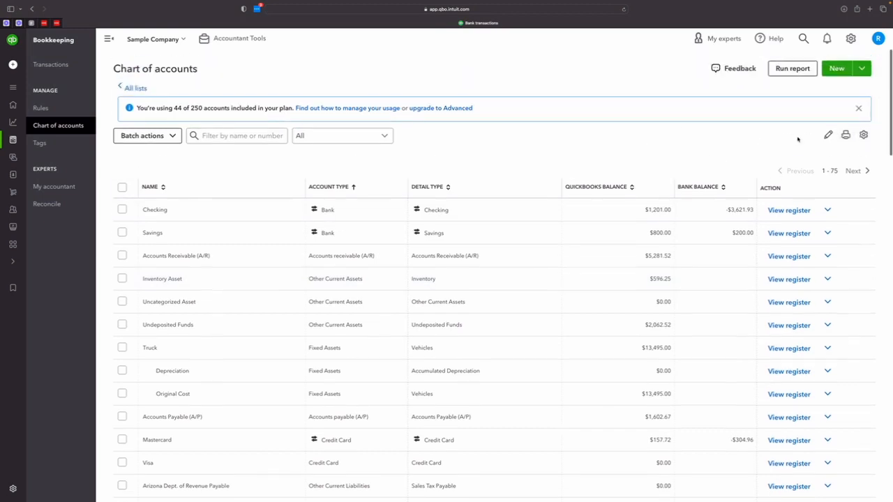
{"action": "left_click", "coordinate": [859, 72]}
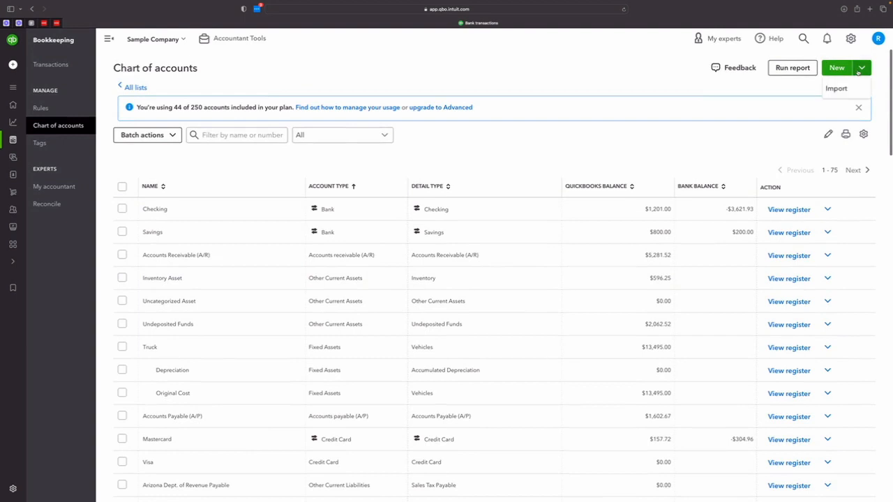
{"action": "left_click", "coordinate": [839, 88]}
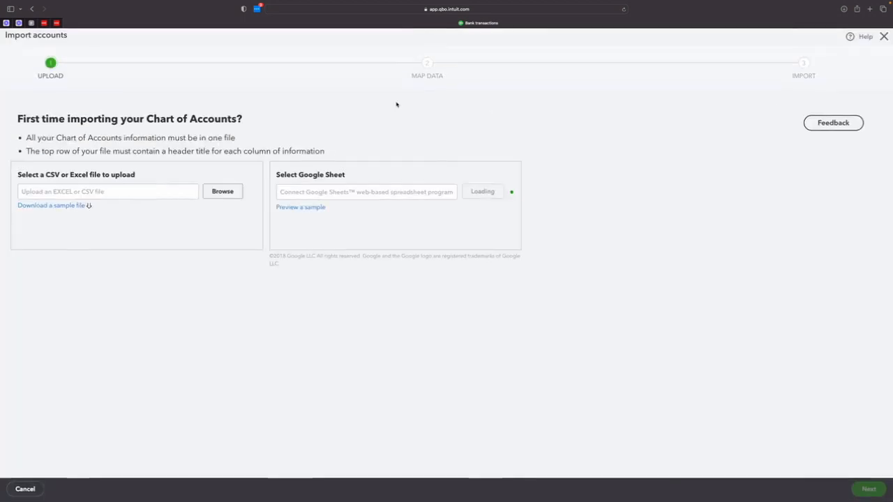
{"action": "left_click", "coordinate": [216, 192]}
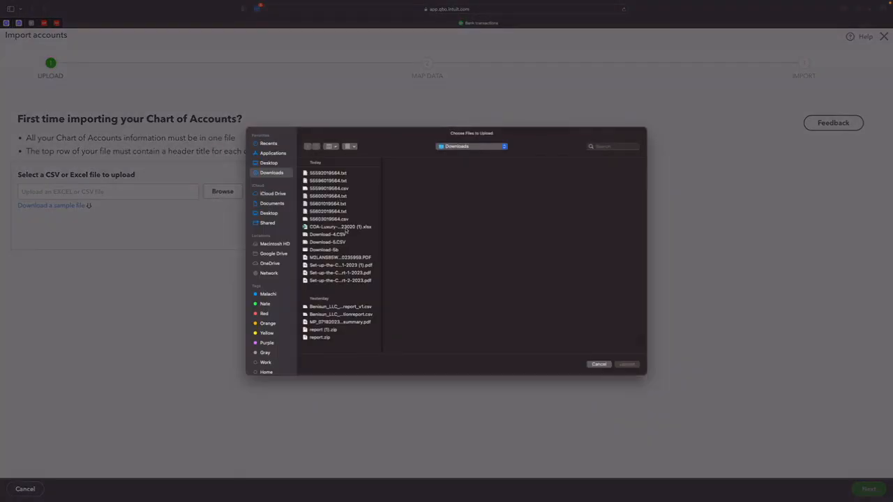
{"action": "double_click", "coordinate": [344, 228]}
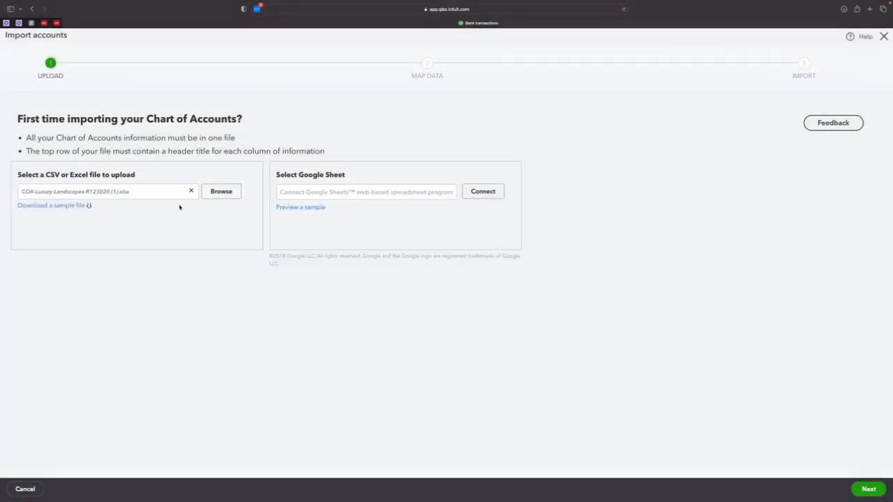
{"action": "left_click", "coordinate": [865, 488]}
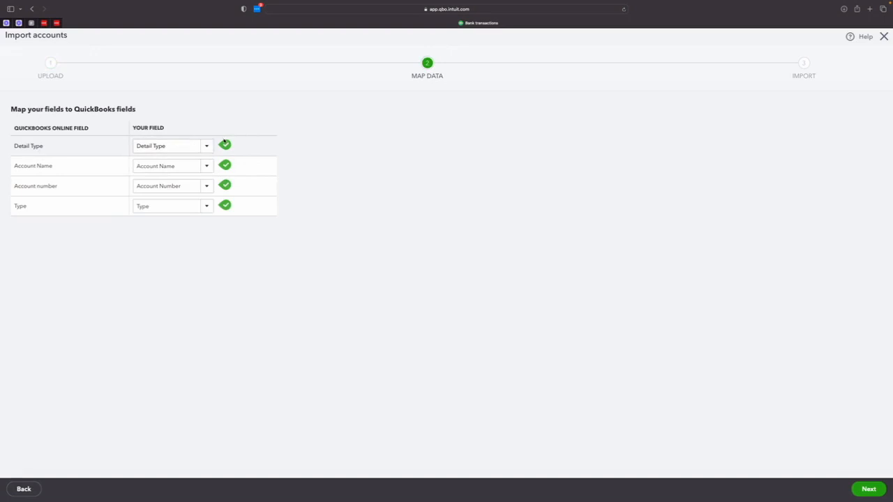
- Accept the mapping of detail type, account name, account number and type, and review the accounts ready for import
{"action": "left_click", "coordinate": [867, 488]}
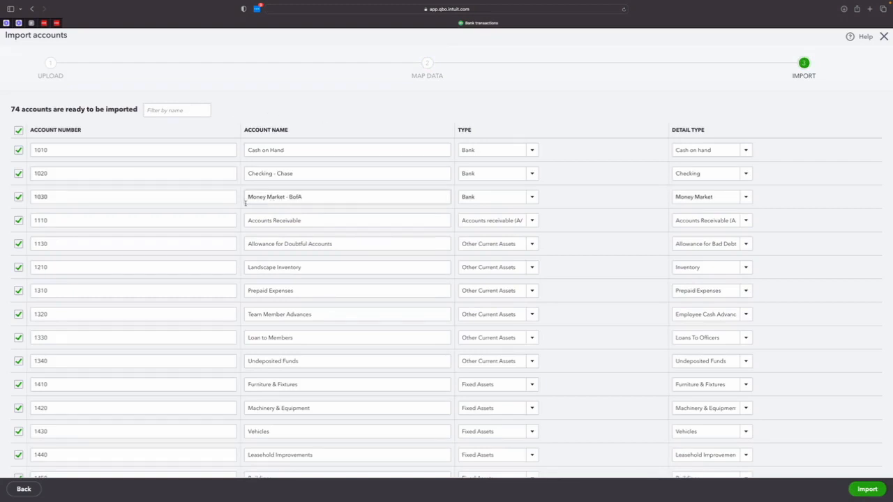
{"action": "scroll", "coordinate": [276, 245], "scroll_direction": "down", "scroll_amount": 5}
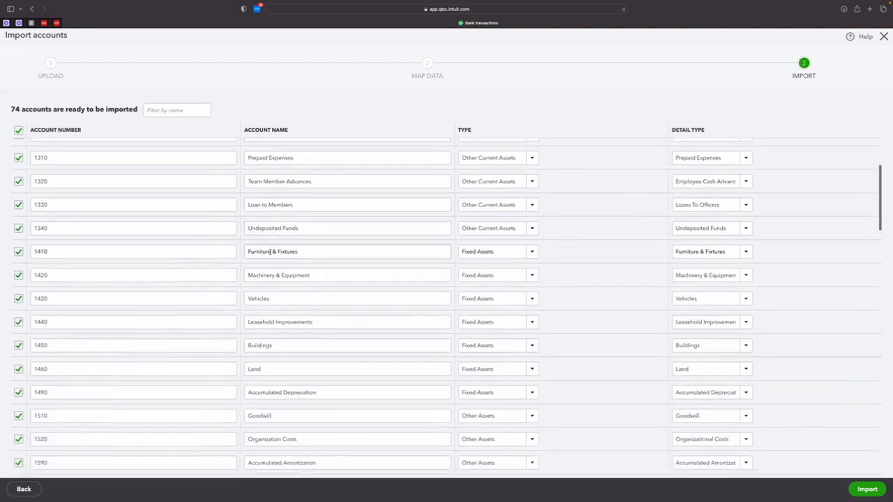
{"action": "scroll", "coordinate": [271, 258], "scroll_direction": "down", "scroll_amount": 1}
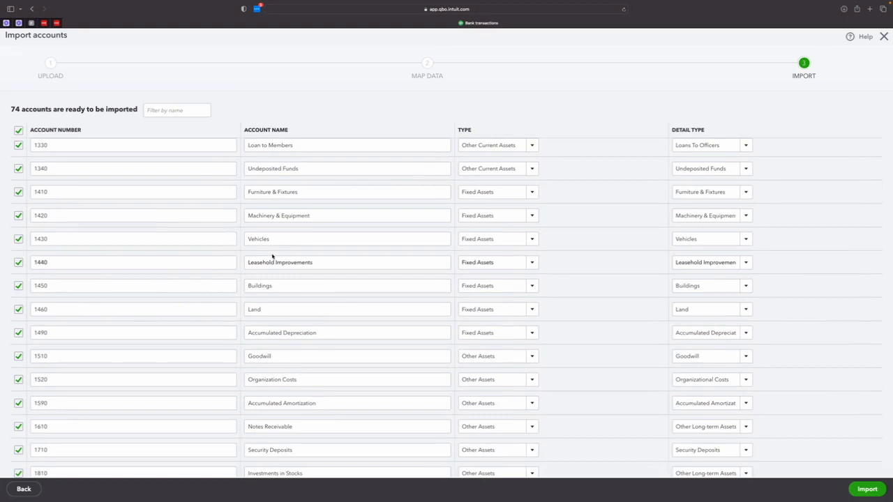
{"action": "scroll", "coordinate": [272, 257], "scroll_direction": "up", "scroll_amount": 3}
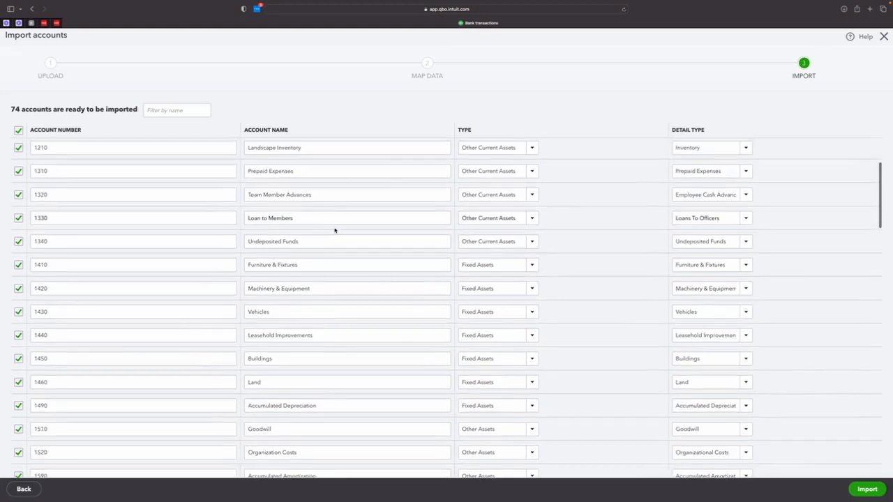
- Exclude Loan to Members, Team Member Advances, Prepaid Expenses, Land and Buildings from the accounts being imported
{"action": "left_click", "coordinate": [18, 218]}
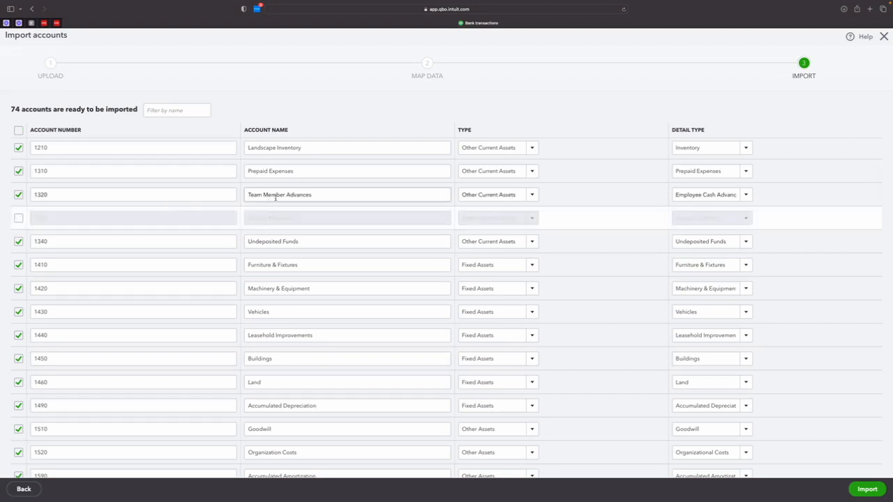
{"action": "left_click", "coordinate": [19, 195]}
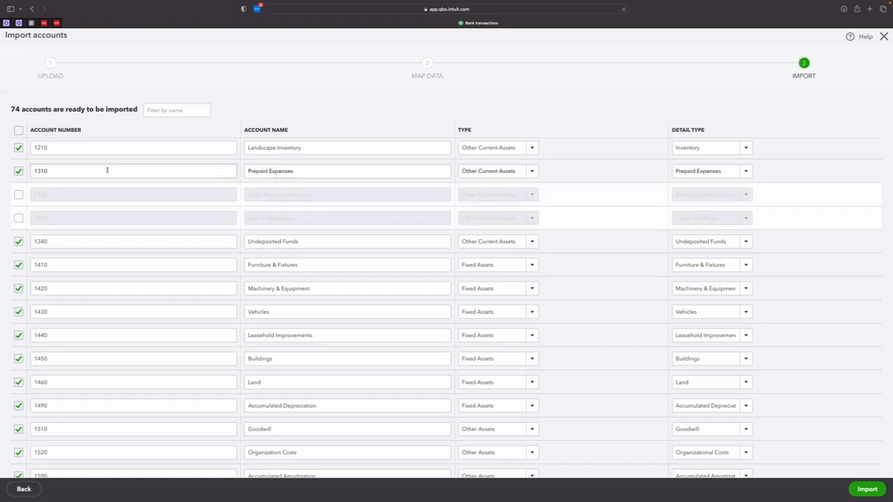
{"action": "left_click", "coordinate": [18, 171]}
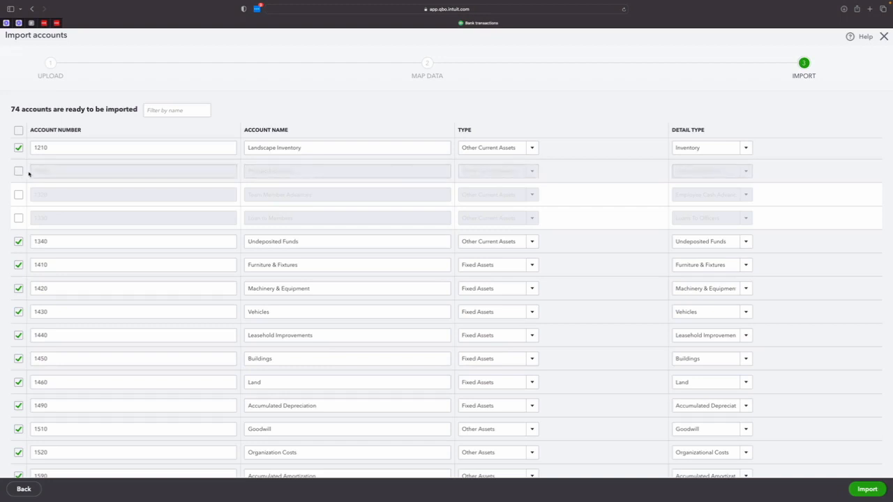
{"action": "scroll", "coordinate": [97, 220], "scroll_direction": "down", "scroll_amount": 3}
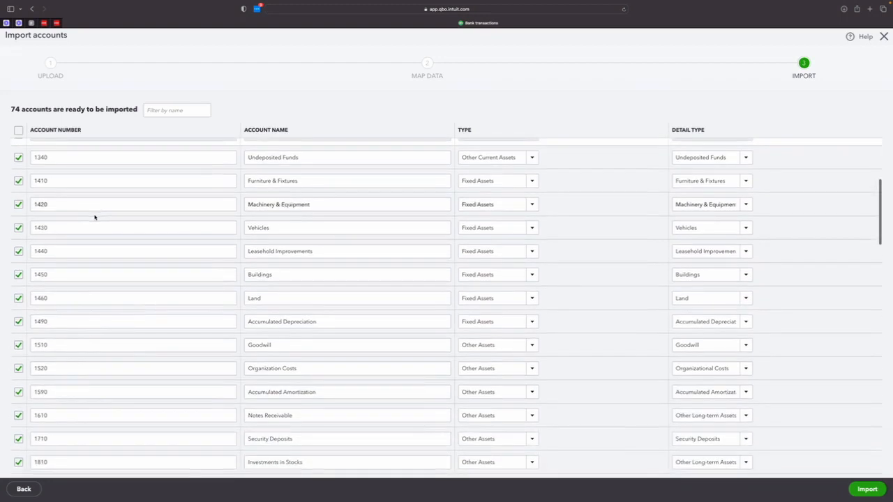
{"action": "left_click", "coordinate": [18, 298]}
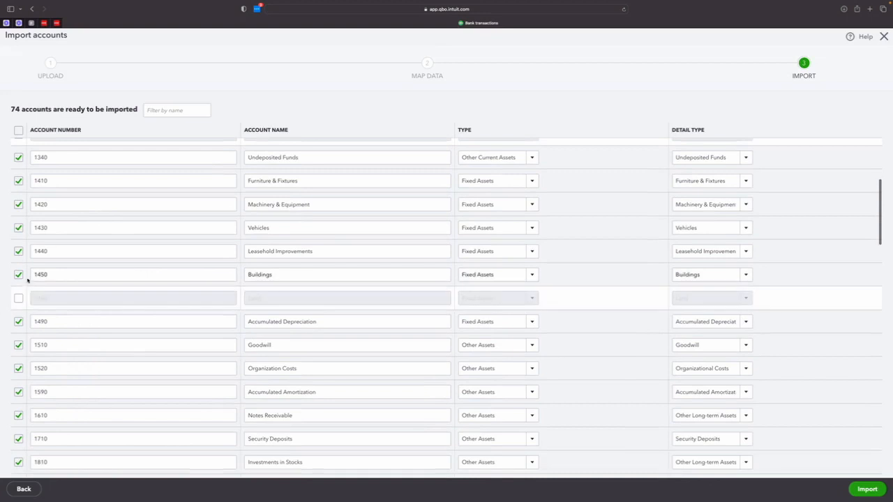
{"action": "left_click", "coordinate": [19, 275]}
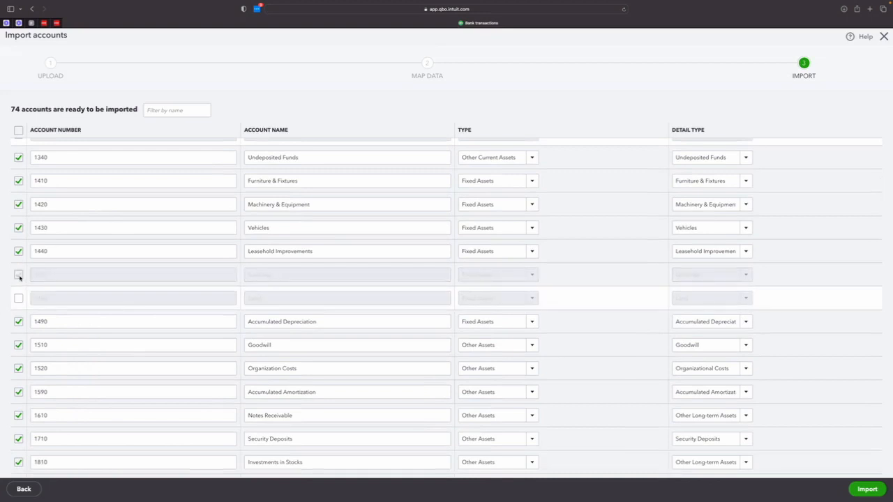
- Import the remaining selected accounts and leave the account import without retrying the rejected ones
{"action": "scroll", "coordinate": [347, 279], "scroll_direction": "down", "scroll_amount": 2}
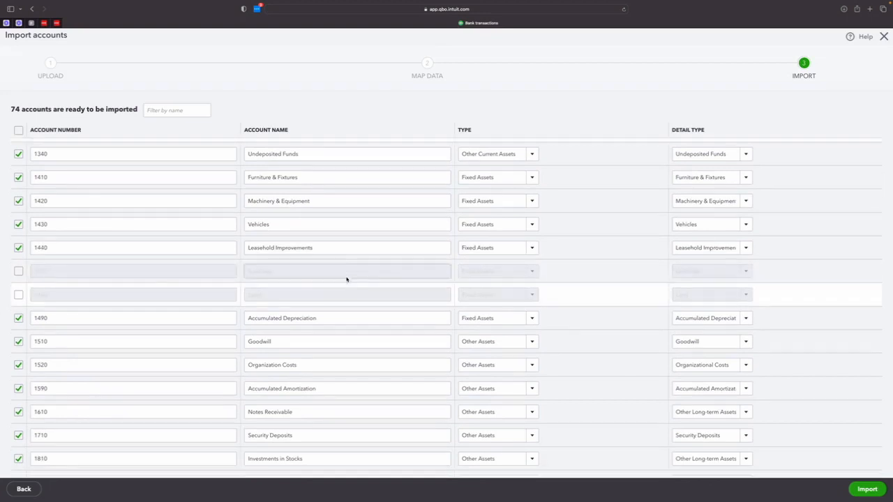
{"action": "scroll", "coordinate": [356, 277], "scroll_direction": "down", "scroll_amount": 5}
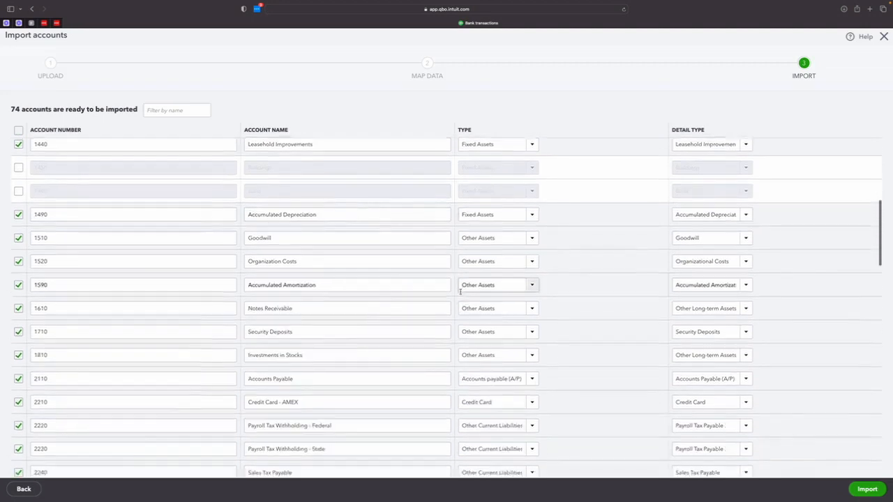
{"action": "left_click", "coordinate": [869, 491]}
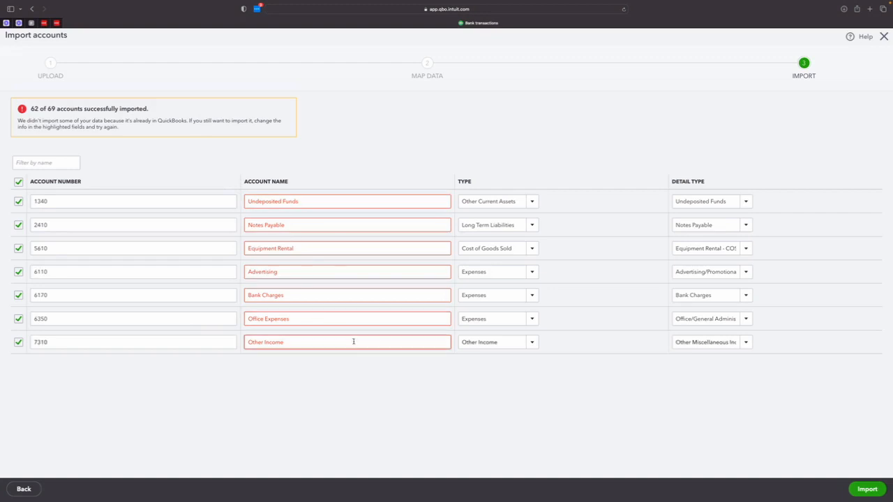
{"action": "left_click", "coordinate": [884, 36]}
{"action": "left_click", "coordinate": [492, 278]}
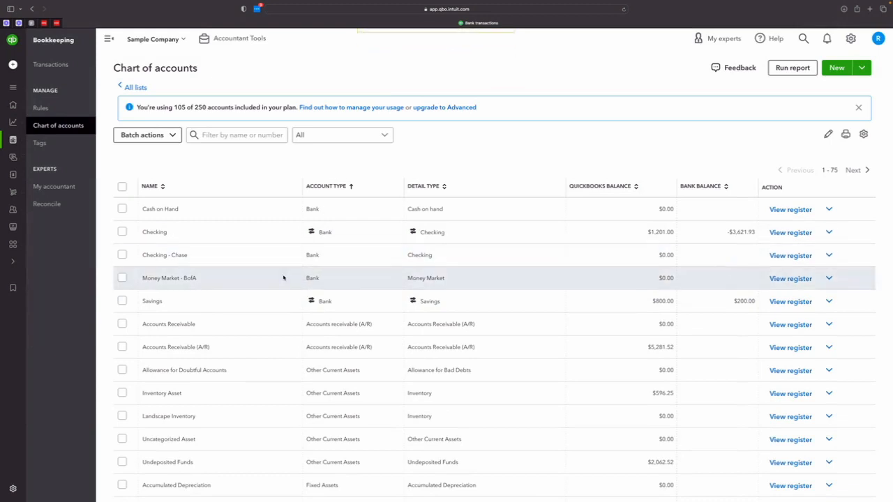
- Make the Machinery & Equipment fixed asset account inactive
{"action": "scroll", "coordinate": [285, 295], "scroll_direction": "down", "scroll_amount": 1}
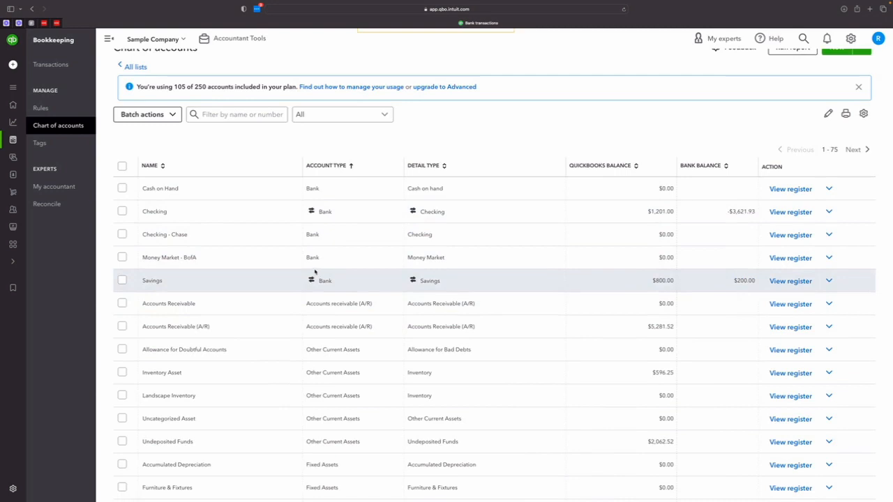
{"action": "scroll", "coordinate": [398, 331], "scroll_direction": "down", "scroll_amount": 5}
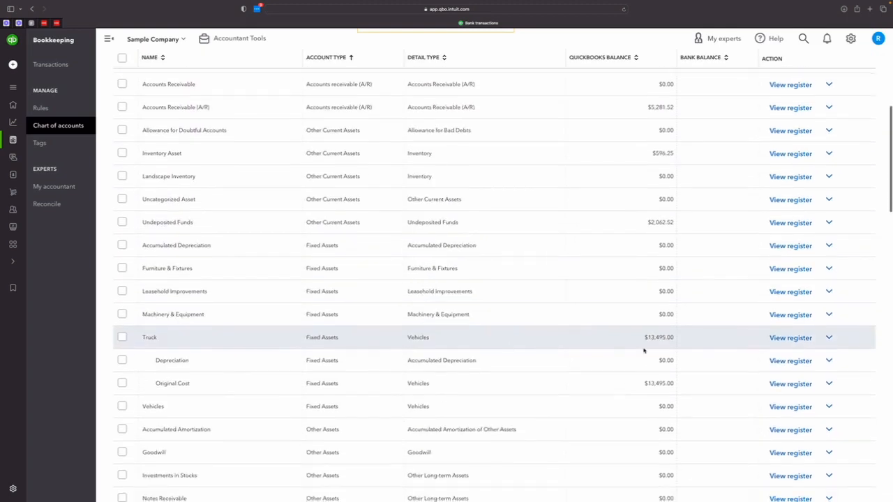
{"action": "left_click", "coordinate": [829, 313]}
{"action": "left_click", "coordinate": [793, 353]}
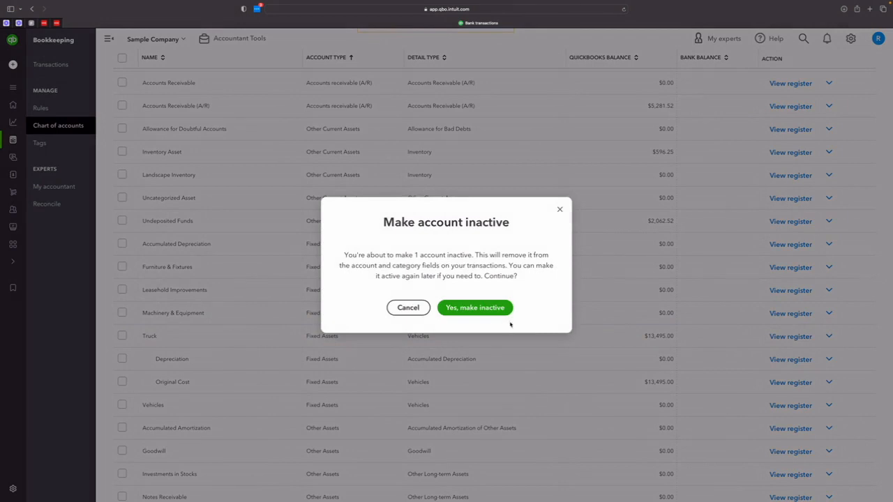
{"action": "left_click", "coordinate": [488, 310]}
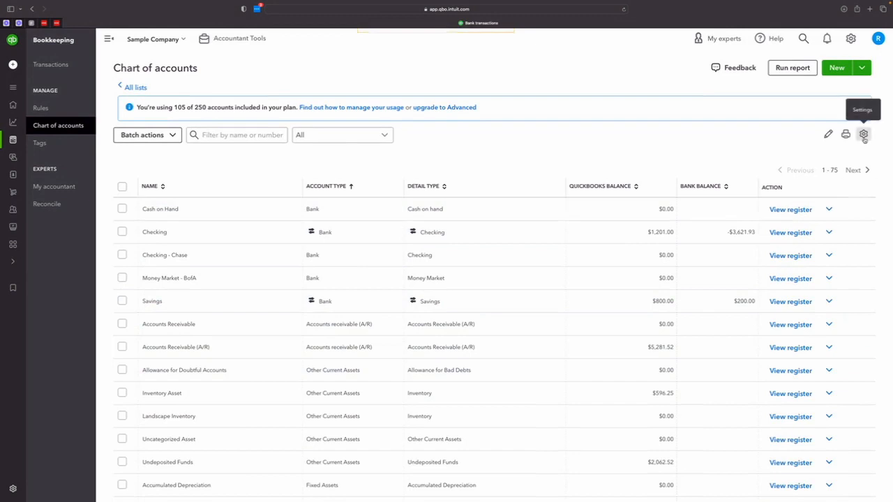
- Include inactive accounts in the chart of accounts list and make Machinery & Equipment active again
{"action": "left_click", "coordinate": [864, 135]}
{"action": "left_click", "coordinate": [787, 277]}
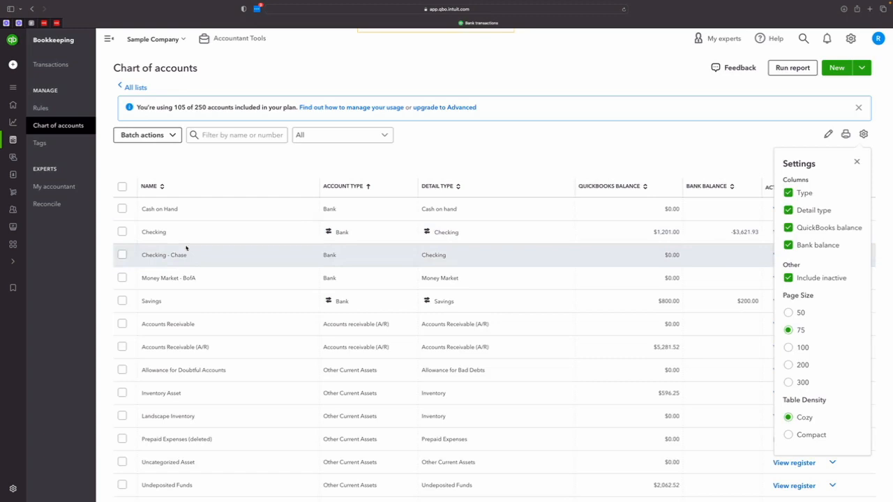
{"action": "scroll", "coordinate": [241, 358], "scroll_direction": "down", "scroll_amount": 3}
{"action": "scroll", "coordinate": [240, 357], "scroll_direction": "down", "scroll_amount": 2}
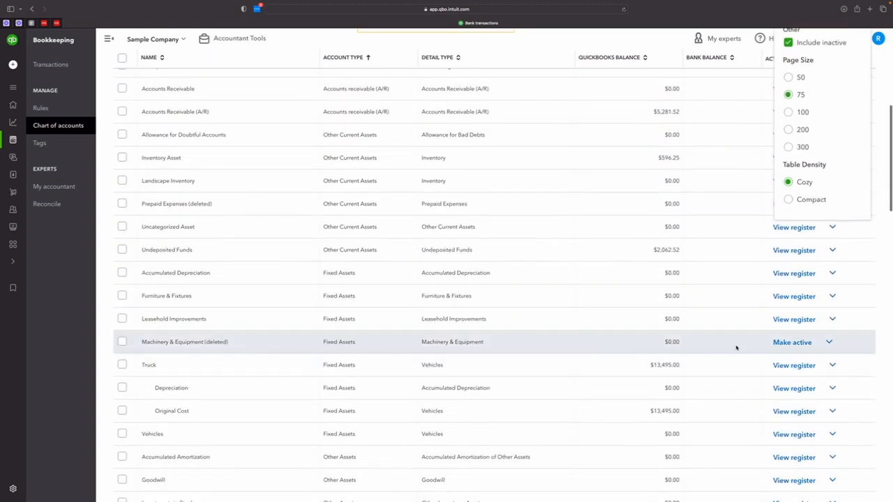
{"action": "left_click", "coordinate": [782, 343]}
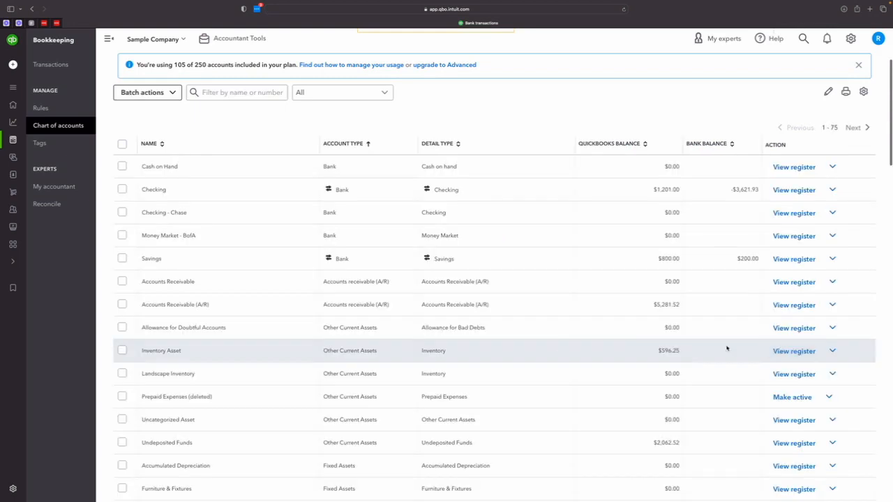
- Make the Money Market - BofA bank account inactive
{"action": "mouse_move", "coordinate": [11, 333]}
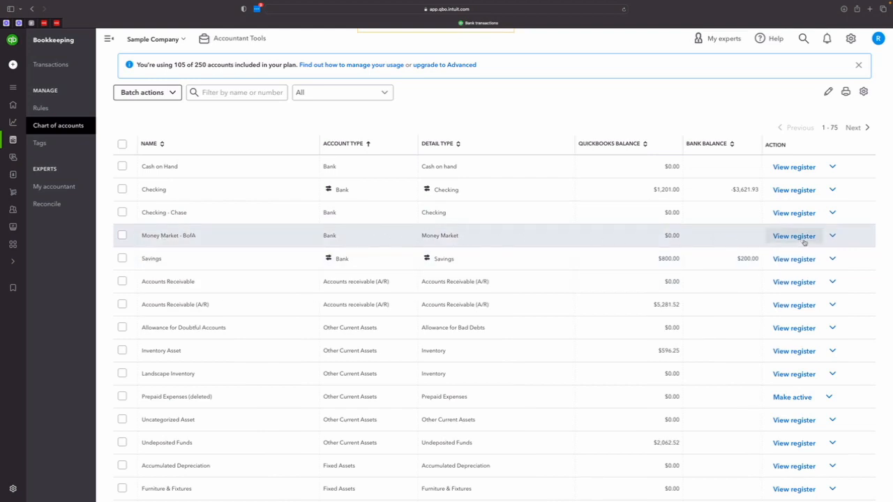
{"action": "left_click", "coordinate": [832, 236]}
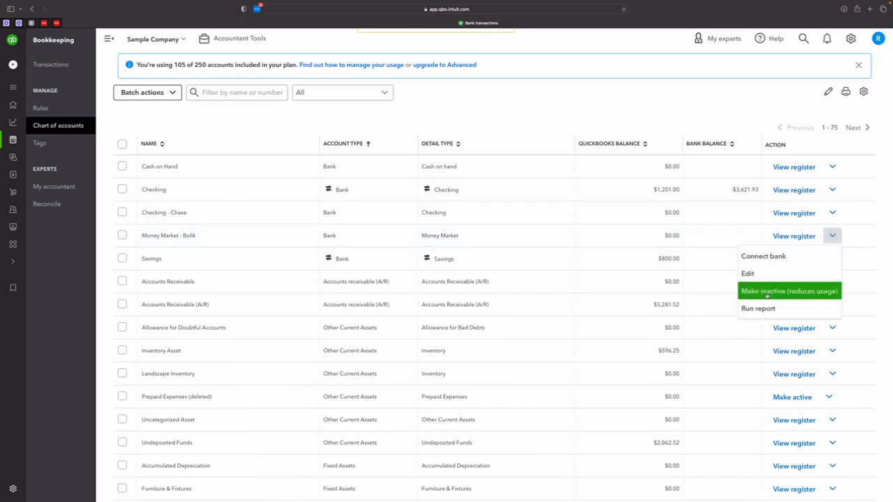
{"action": "left_click", "coordinate": [768, 290]}
{"action": "left_click", "coordinate": [469, 304]}
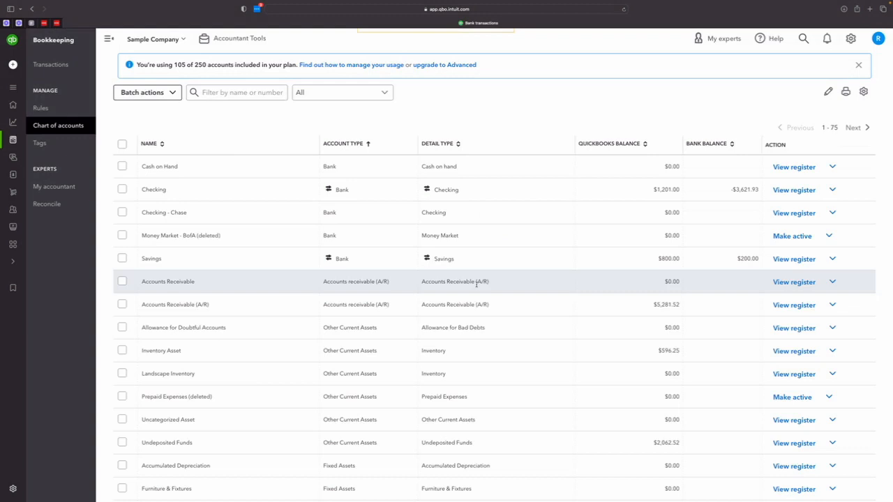
- Make the Goodwill account under Other Assets inactive
{"action": "scroll", "coordinate": [495, 282], "scroll_direction": "down", "scroll_amount": 6}
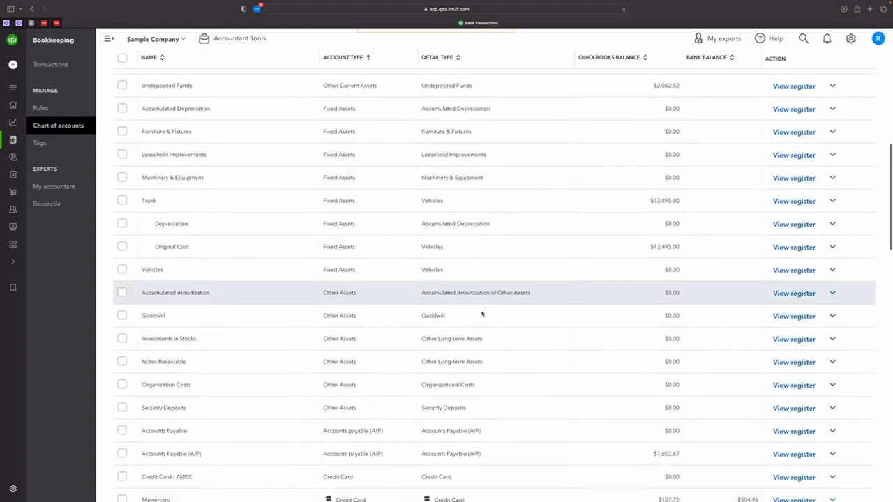
{"action": "left_click", "coordinate": [834, 274]}
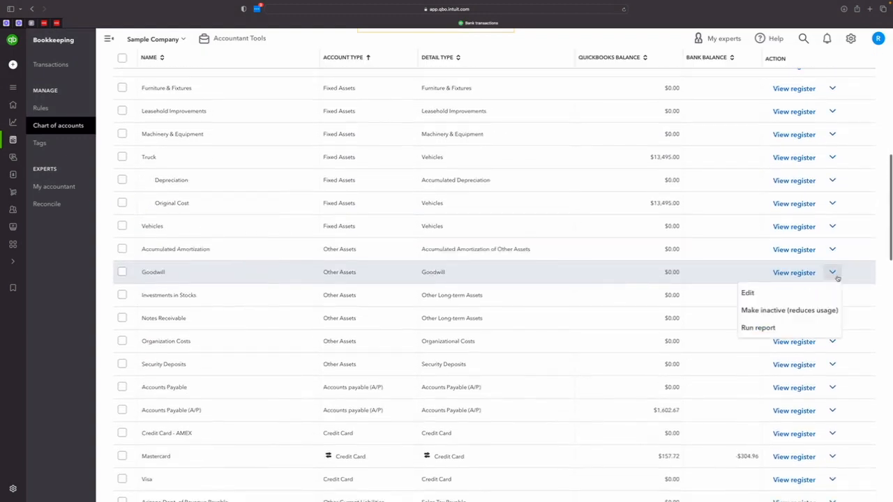
{"action": "left_click", "coordinate": [768, 313]}
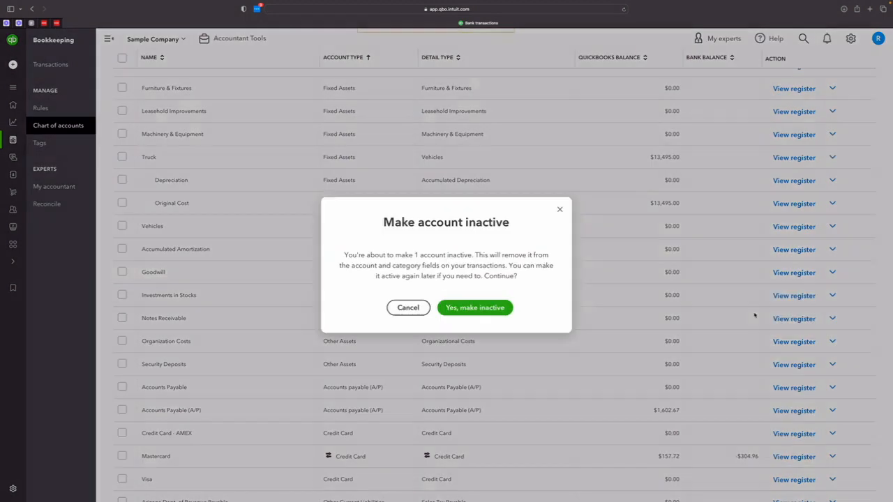
{"action": "left_click", "coordinate": [461, 300]}
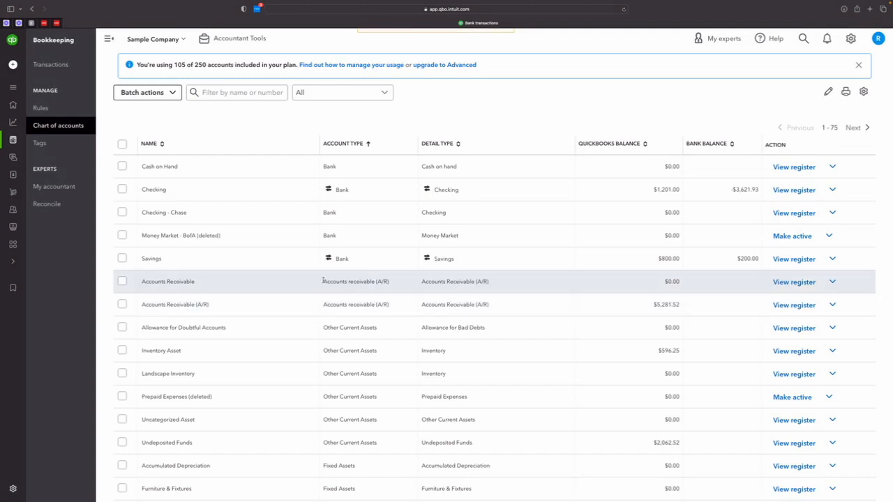
- Open the 06/30/2023 transaction of -$75.00 in the Checking bank transactions and set it to be categorized instead of matched
{"action": "scroll", "coordinate": [488, 279], "scroll_direction": "down", "scroll_amount": 20}
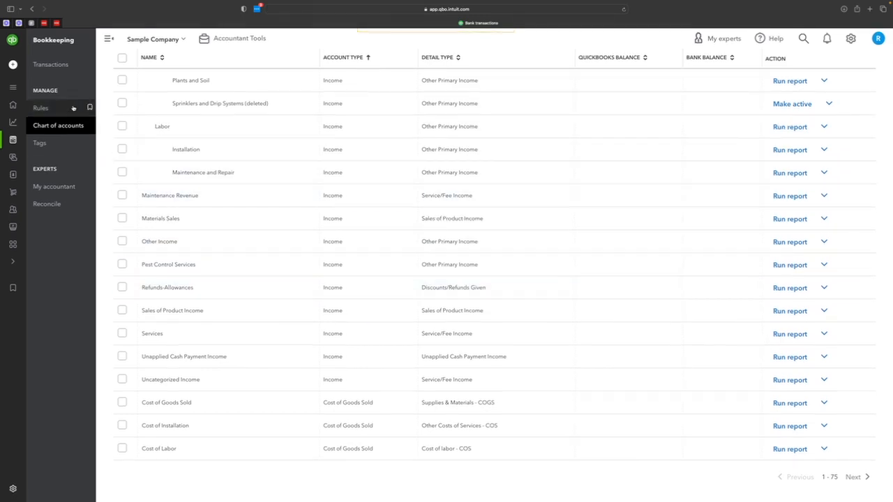
{"action": "left_click", "coordinate": [63, 67]}
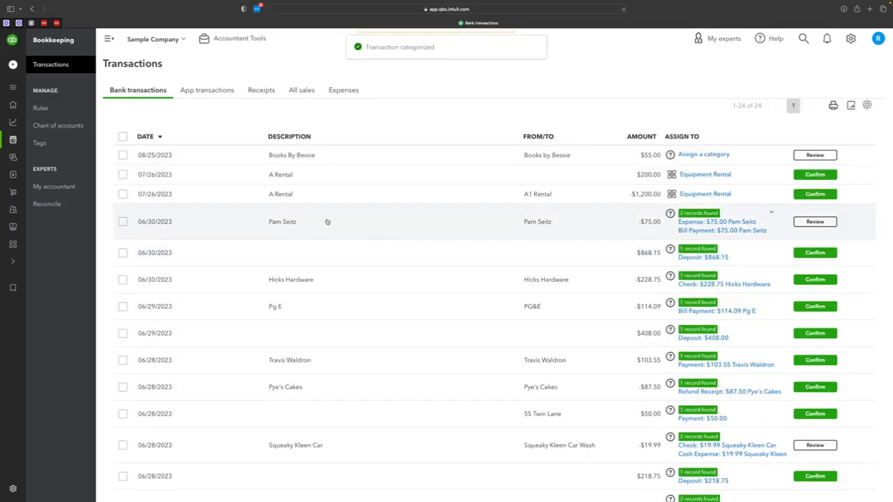
{"action": "left_click", "coordinate": [318, 227]}
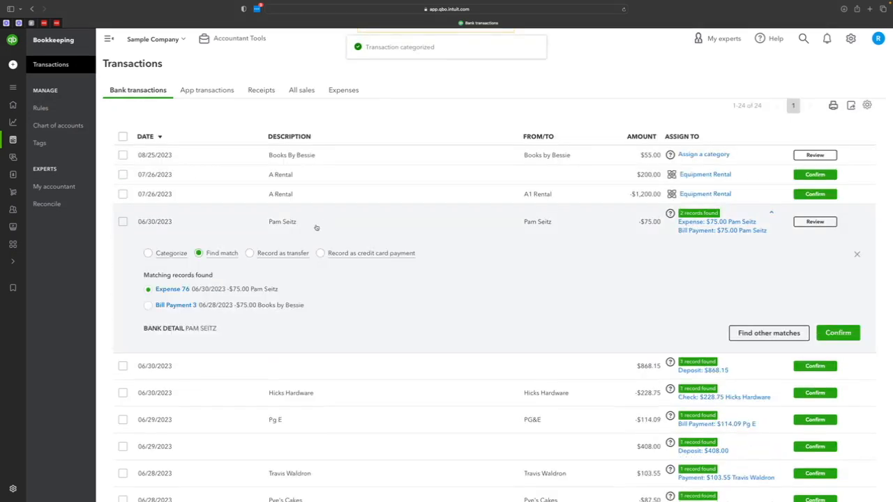
{"action": "left_click", "coordinate": [148, 253]}
- Set the category of the -$75.00 transaction to Advertising
{"action": "left_click", "coordinate": [343, 297]}
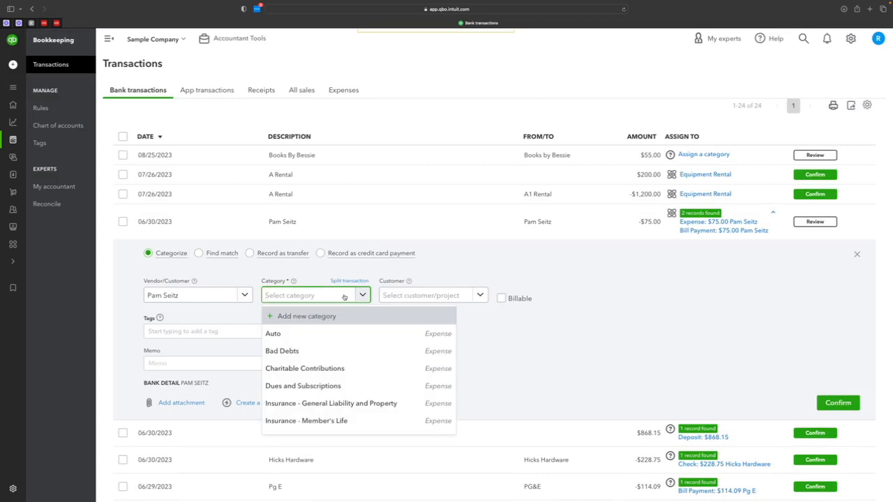
{"action": "type", "text": "mark"}
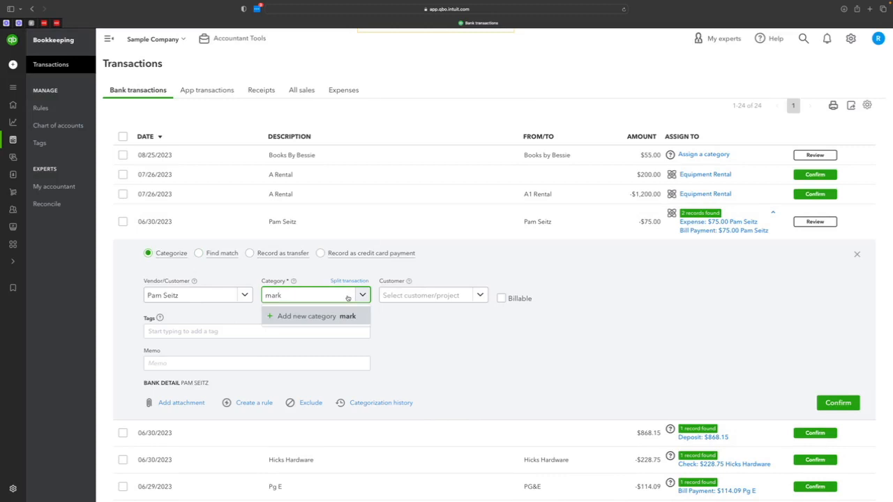
{"action": "key", "text": "BackSpace"}
{"action": "key", "text": "BackSpace"}
{"action": "key", "text": "BackSpace"}
{"action": "key", "text": "BackSpace"}
{"action": "type", "text": "ad"}
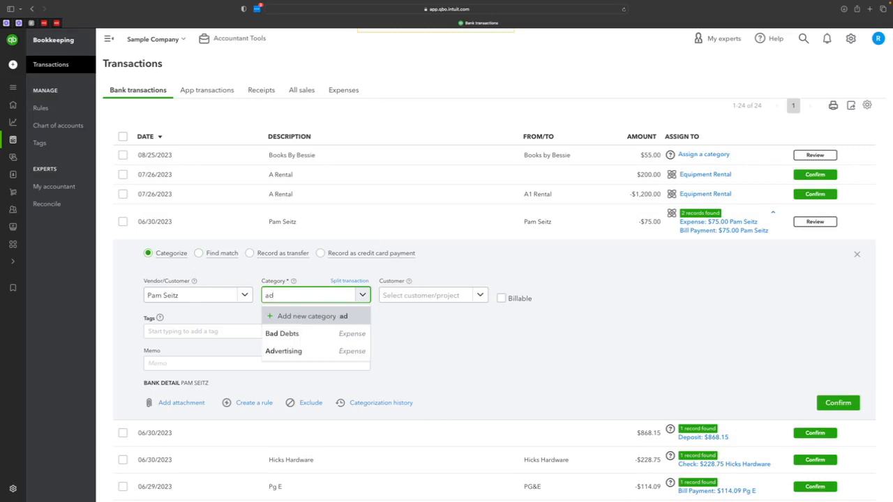
{"action": "left_click", "coordinate": [317, 350]}
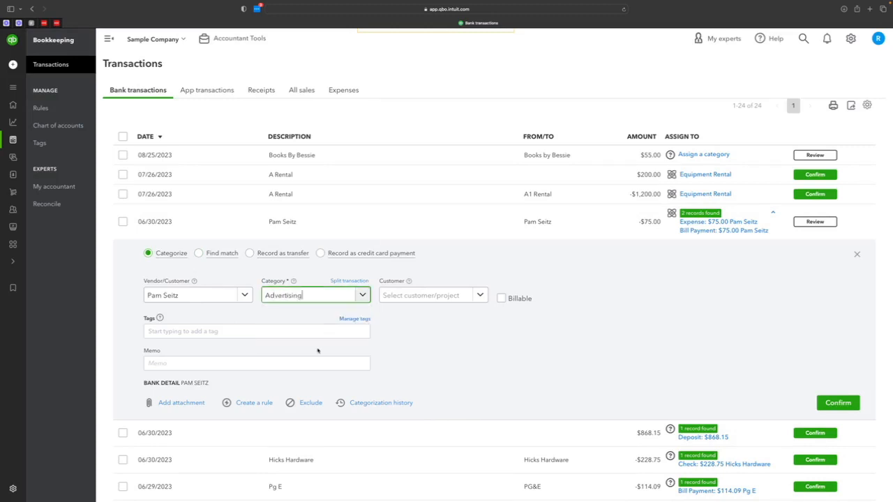
- Start a new category for the transaction with account type Expenses, detail type Advertising/Promotional and the name Photography
{"action": "left_click", "coordinate": [362, 296]}
{"action": "left_click", "coordinate": [325, 314]}
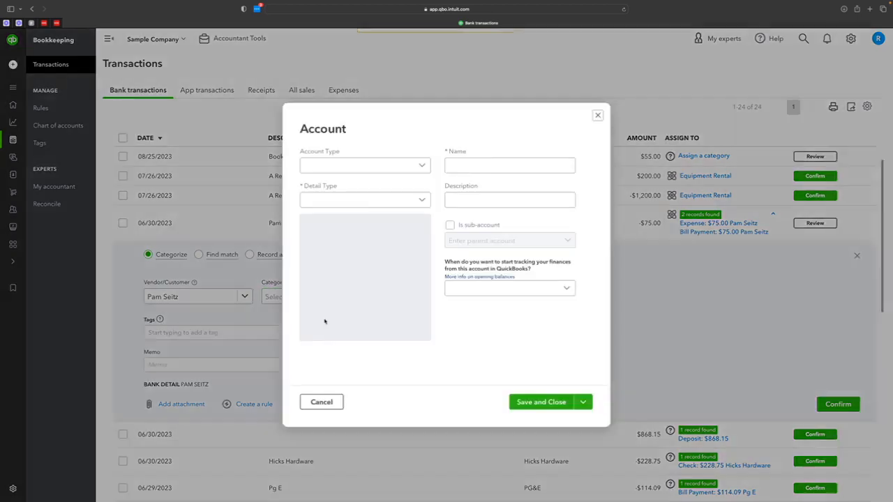
{"action": "left_click", "coordinate": [365, 168]}
{"action": "scroll", "coordinate": [364, 234], "scroll_direction": "down", "scroll_amount": 3}
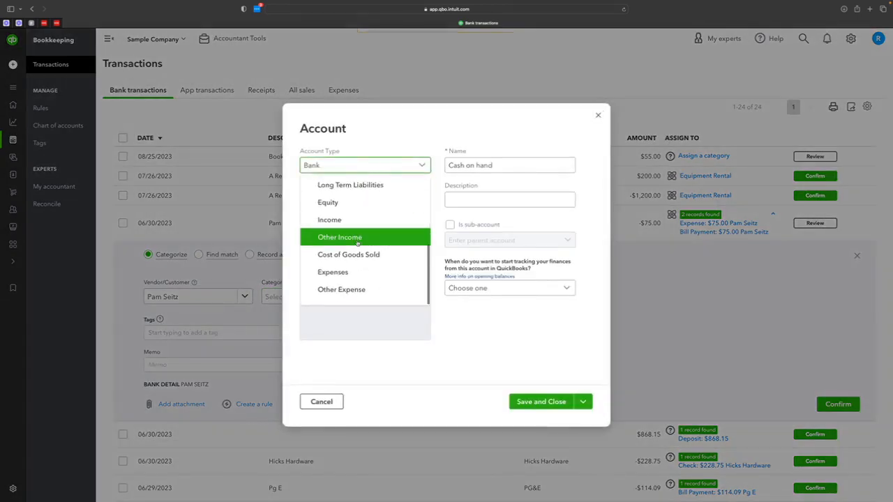
{"action": "left_click", "coordinate": [338, 278]}
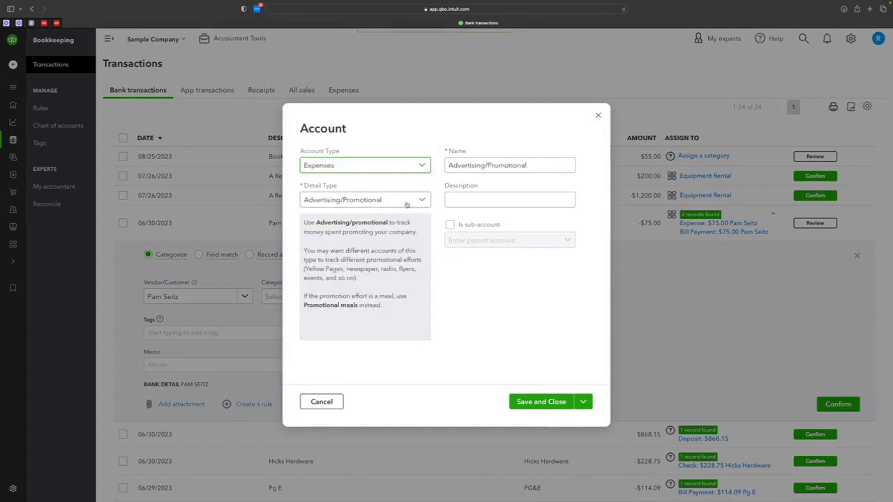
{"action": "triple_click", "coordinate": [480, 165]}
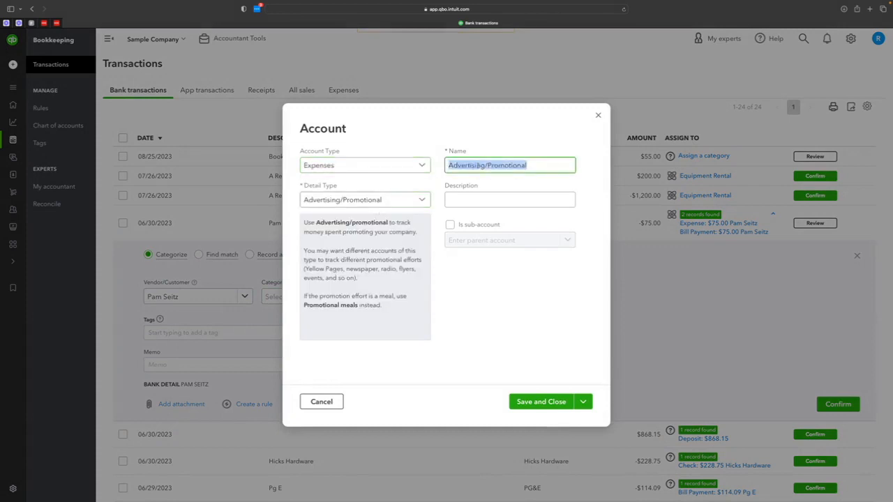
{"action": "type", "text": "Photog"}
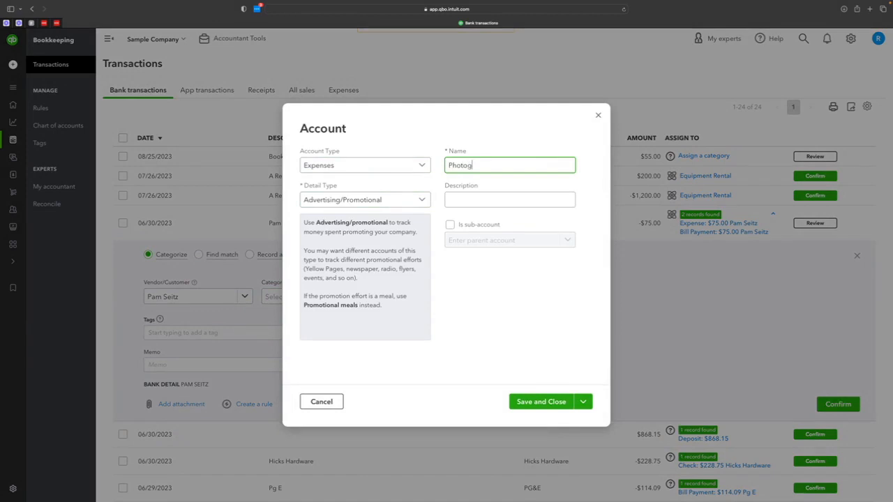
{"action": "type", "text": "raphy"}
- Make Photography a sub-account of Advertising and save the new account
{"action": "left_click", "coordinate": [450, 225]}
{"action": "left_click", "coordinate": [460, 241]}
{"action": "type", "text": "mark"}
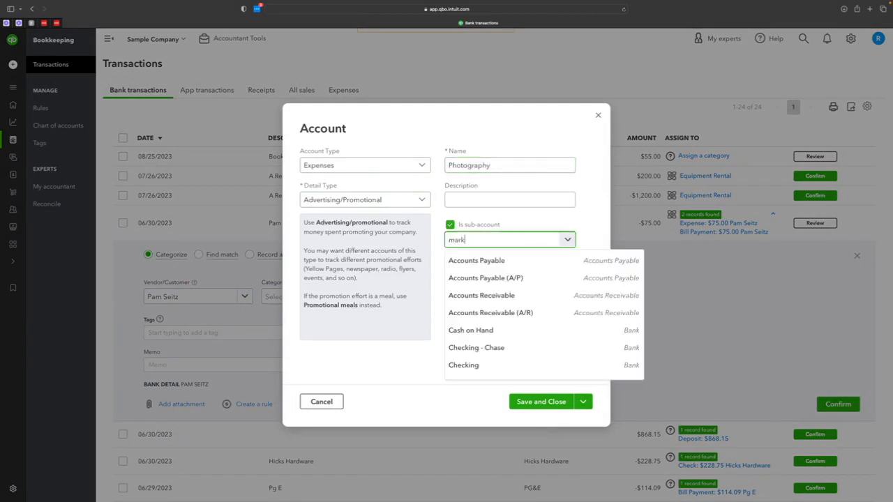
{"action": "key", "text": "BackSpace"}
{"action": "type", "text": "ad"}
{"action": "left_click", "coordinate": [484, 278]}
{"action": "left_click", "coordinate": [526, 402]}
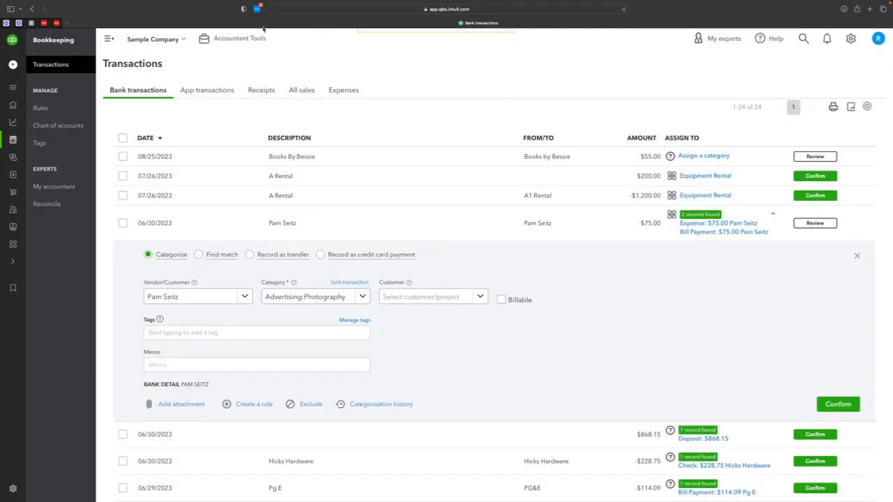
- Return to the chart of accounts and filter the accounts by "phot"
{"action": "left_click", "coordinate": [57, 125]}
{"action": "left_click", "coordinate": [250, 135]}
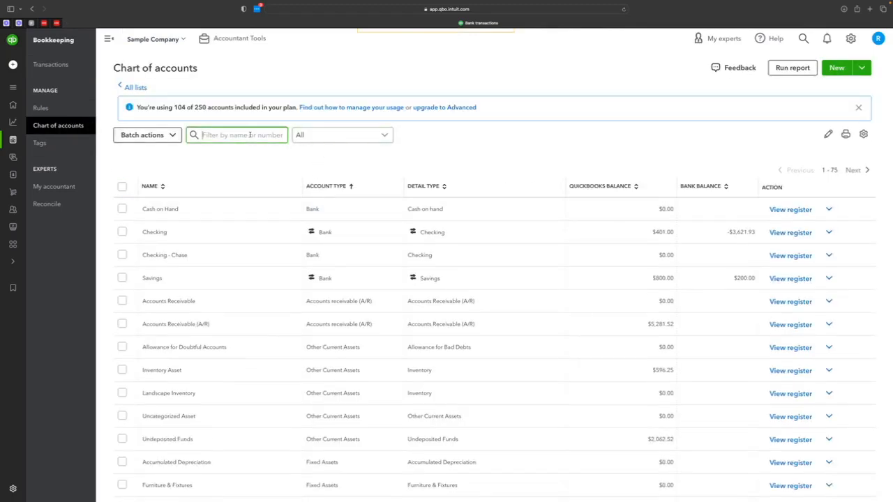
{"action": "type", "text": "phot"}
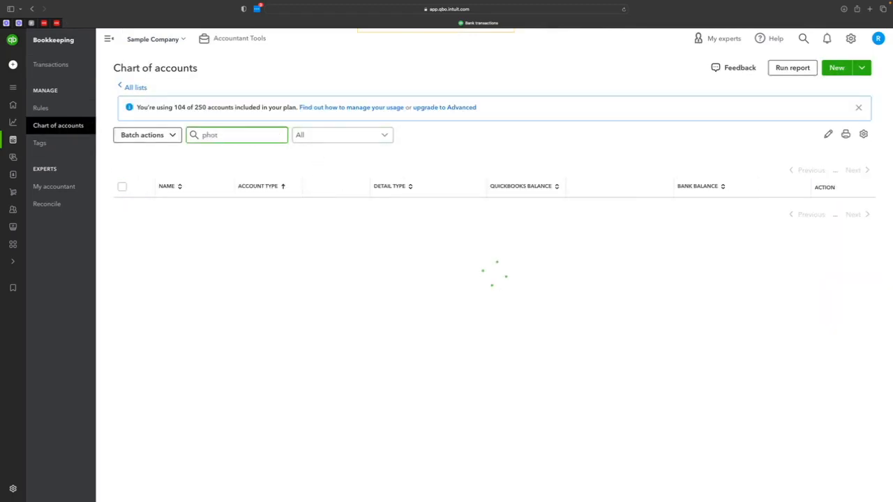